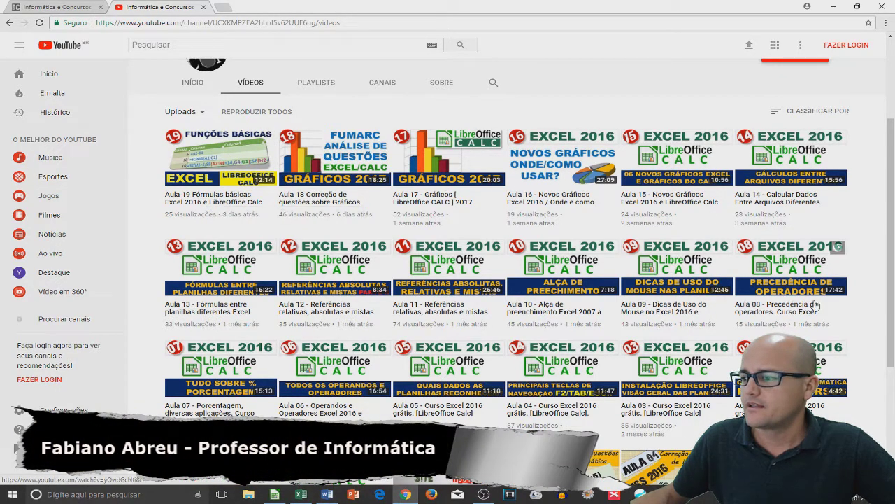
Scroll the channel's Vídeos page of lessons, then bring up the Windows window switcher
scroll(832, 342, down, 1)
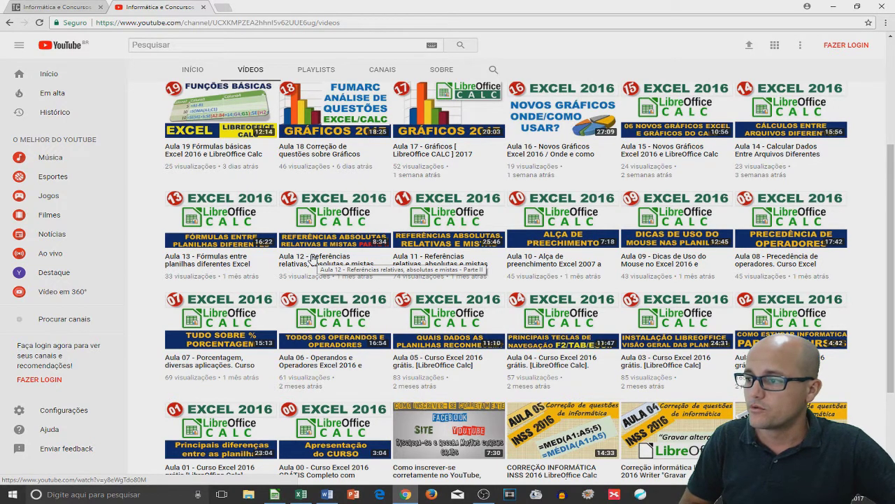
key(alt+Tab)
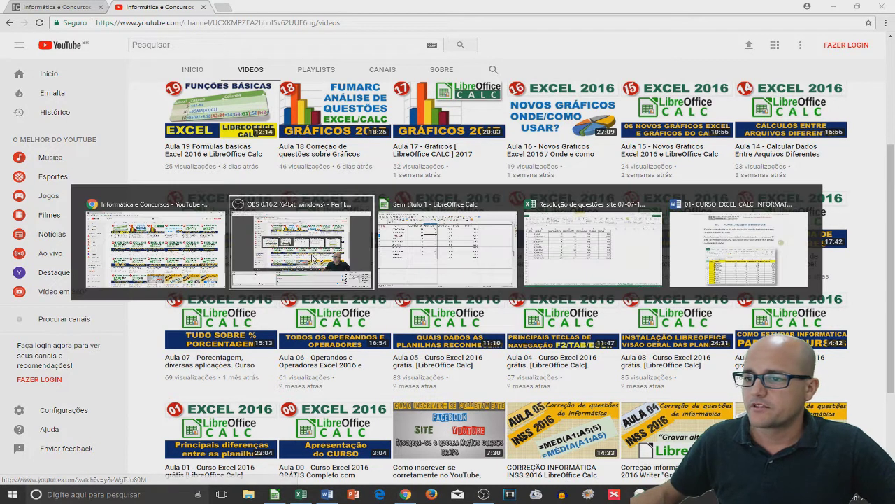
Switch to the Word handout and scroll down to section 24's sample grades table
key(alt+Tab)
key(alt+Tab)
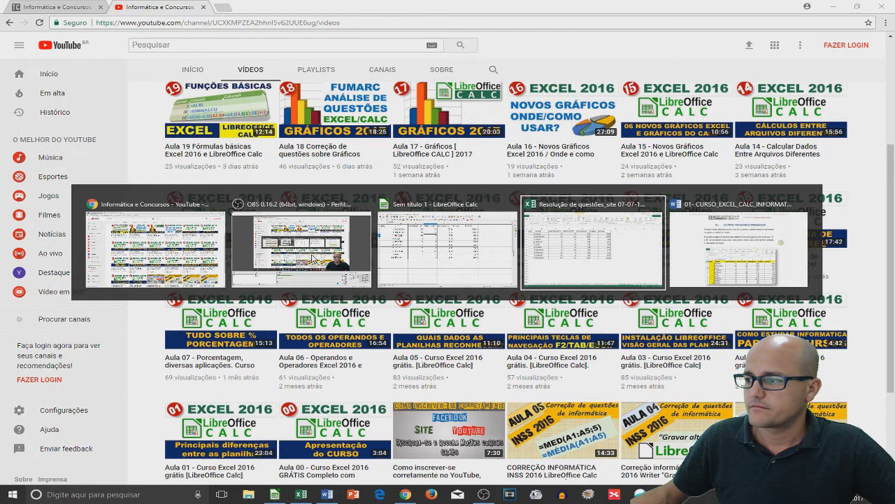
key(alt+Tab)
scroll(389, 202, up, 1)
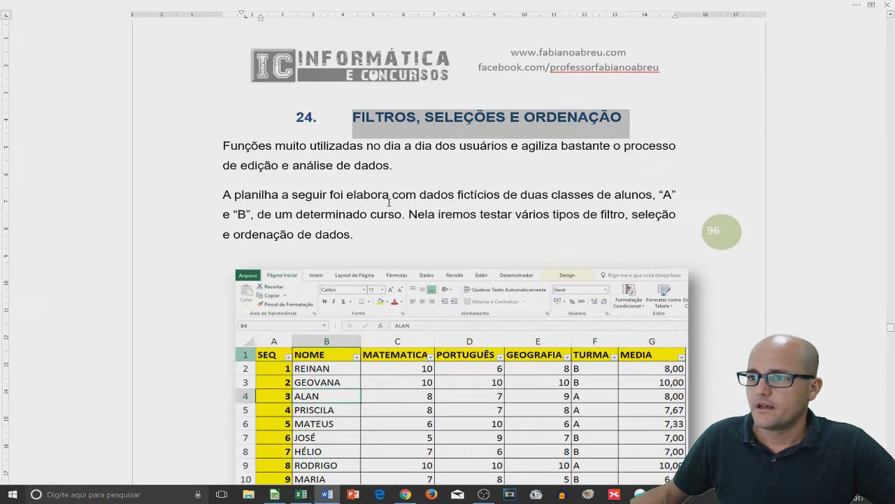
click(411, 160)
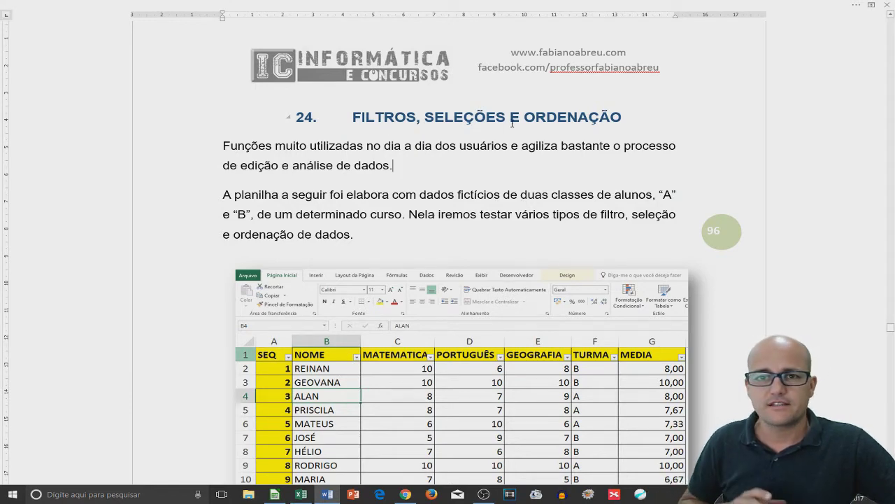
scroll(486, 166, down, 3)
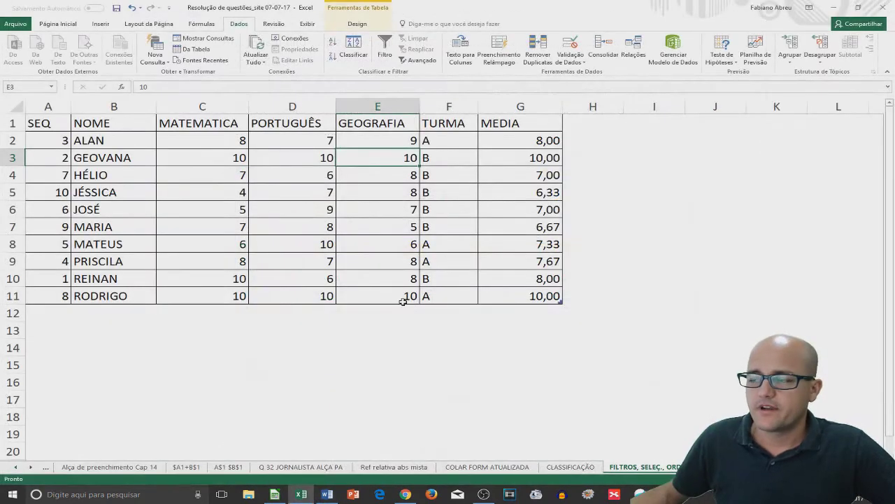
Sort the student table by SEQ, smallest to largest
click(191, 142)
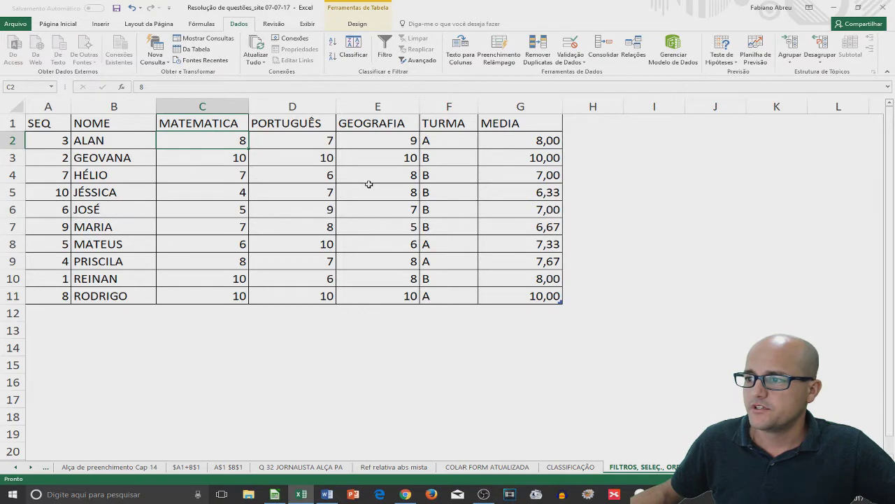
click(56, 141)
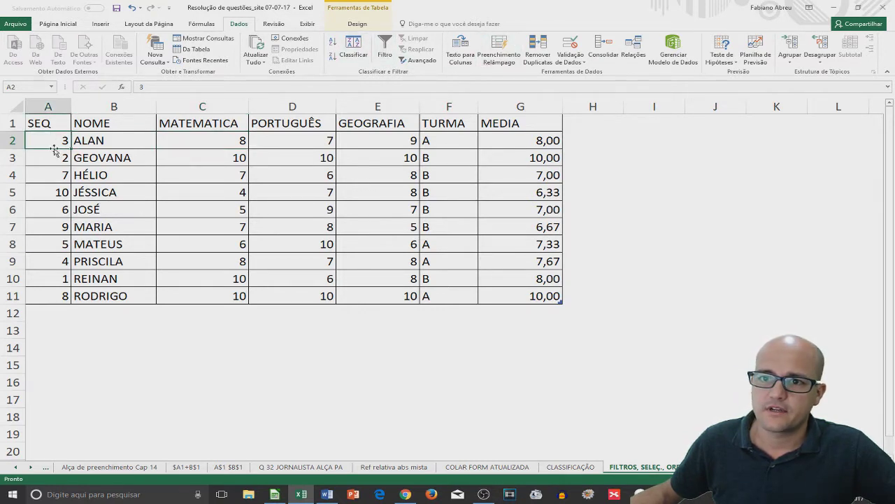
drag(55, 142, 63, 296)
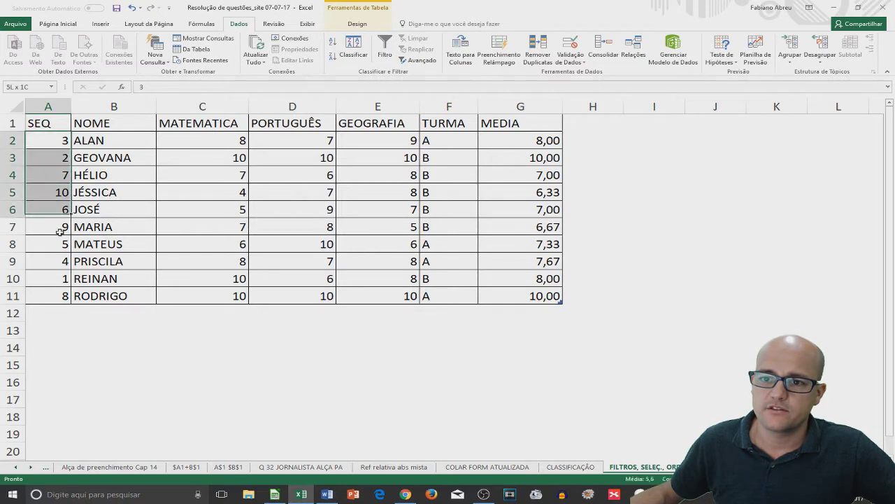
click(97, 205)
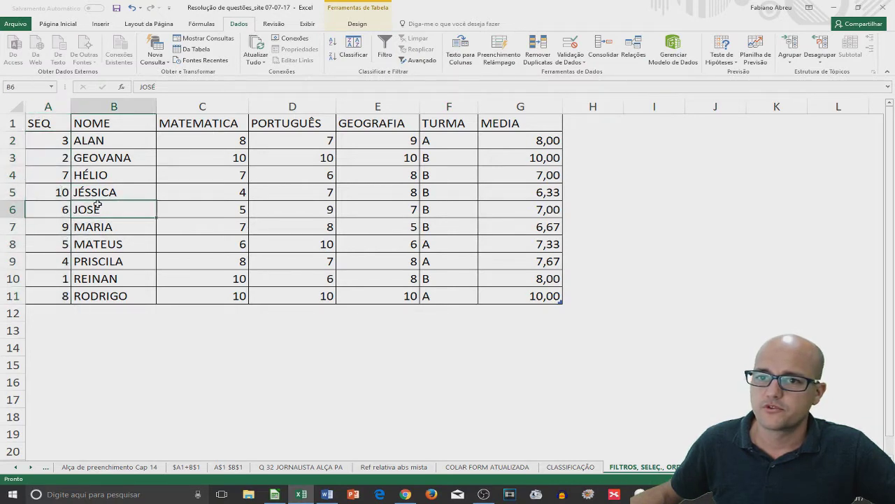
click(54, 144)
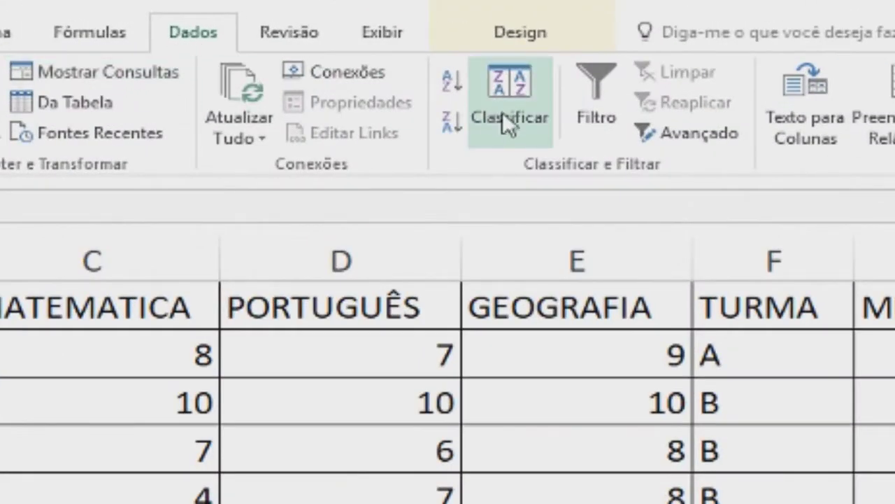
click(502, 111)
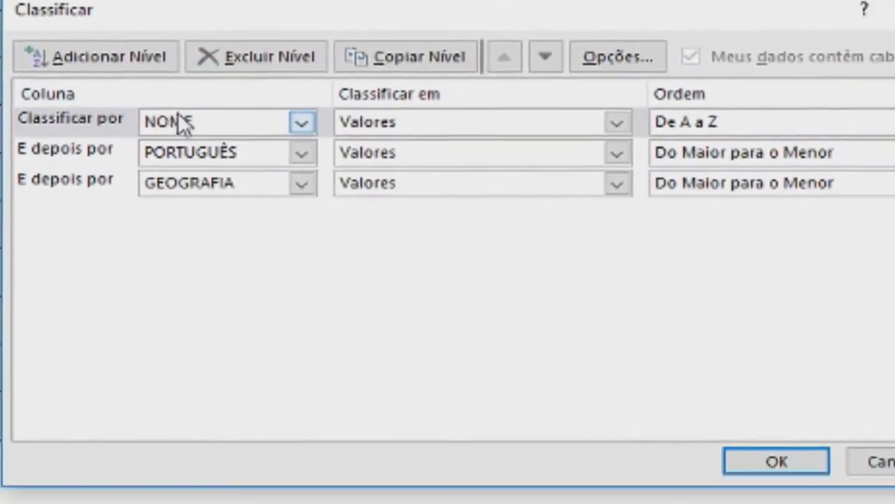
click(302, 121)
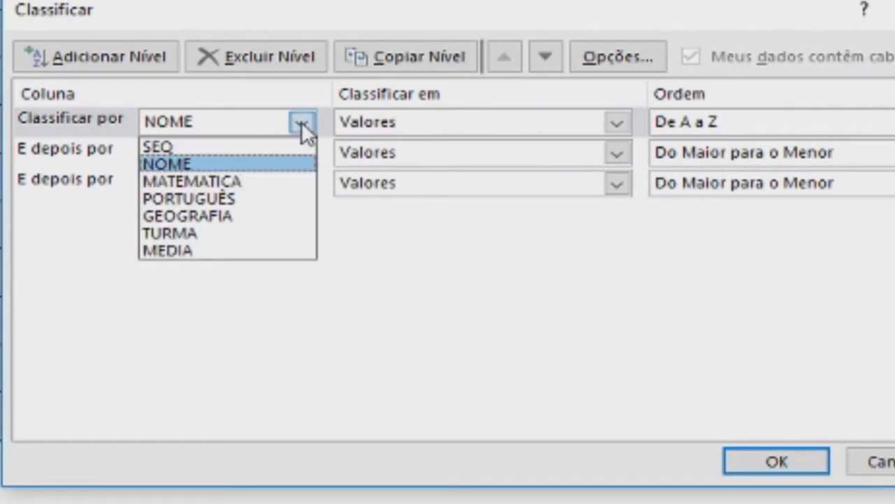
click(200, 146)
click(790, 463)
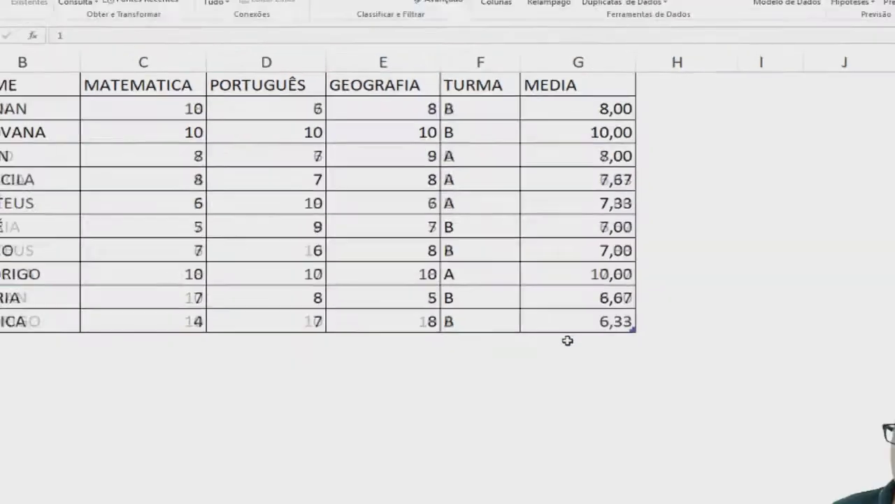
Delete the SEQ values in A3:A11, leaving only 1 in A2
click(49, 227)
click(59, 163)
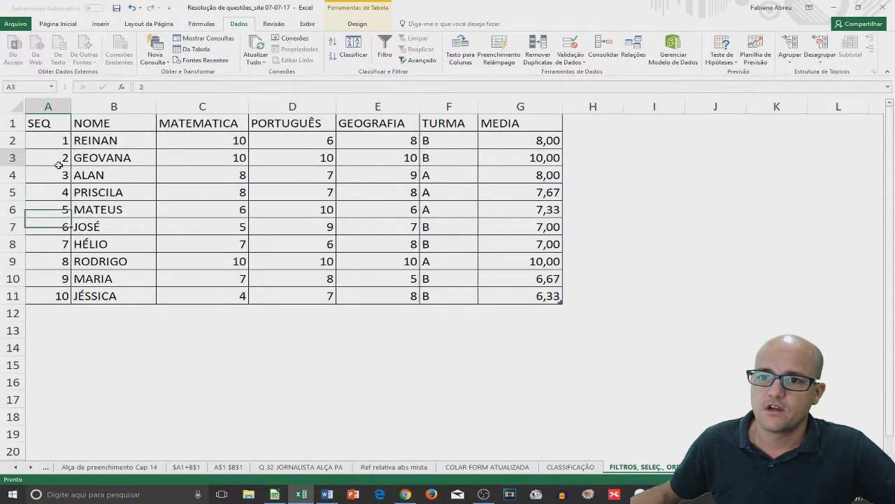
drag(58, 165, 61, 296)
key(Delete)
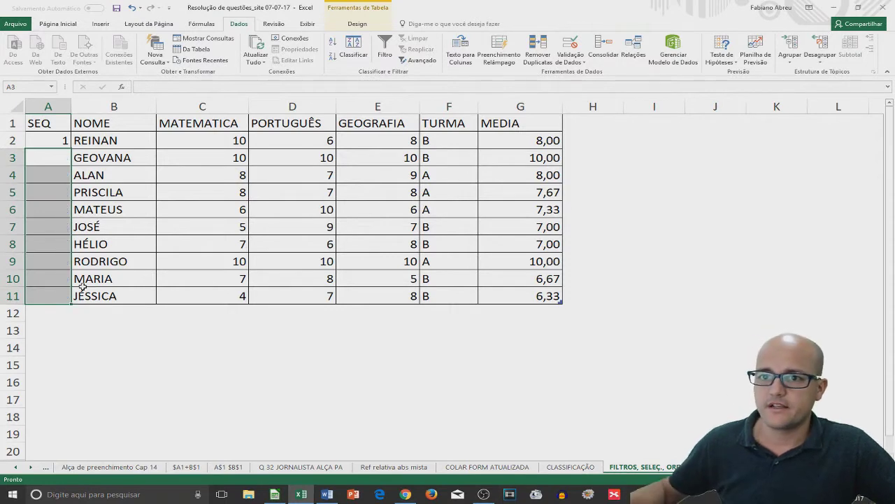
Fill A2:A11 with the series 1 to 10 from A2's fill handle
click(61, 141)
key(shift+Down)
click(62, 140)
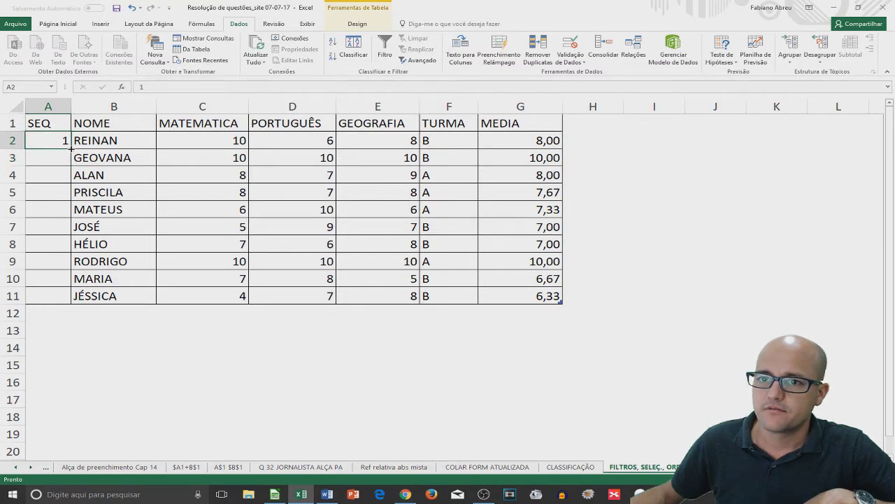
double_click(70, 147)
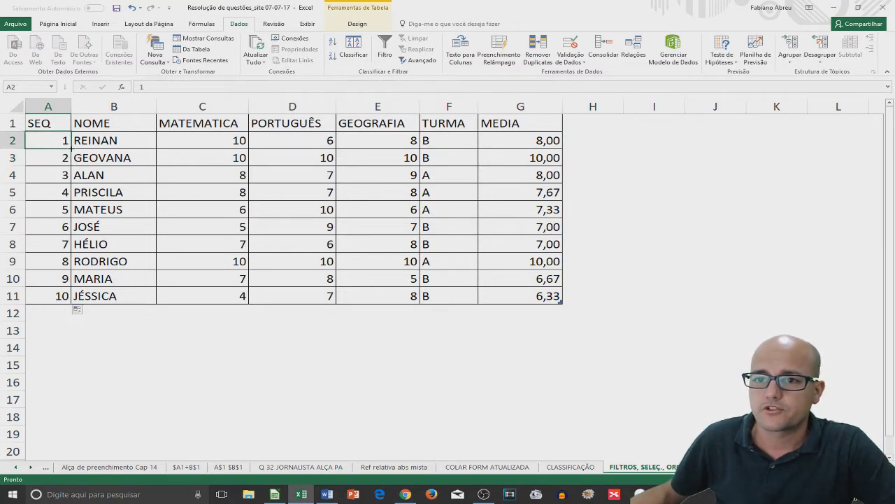
drag(71, 147, 72, 298)
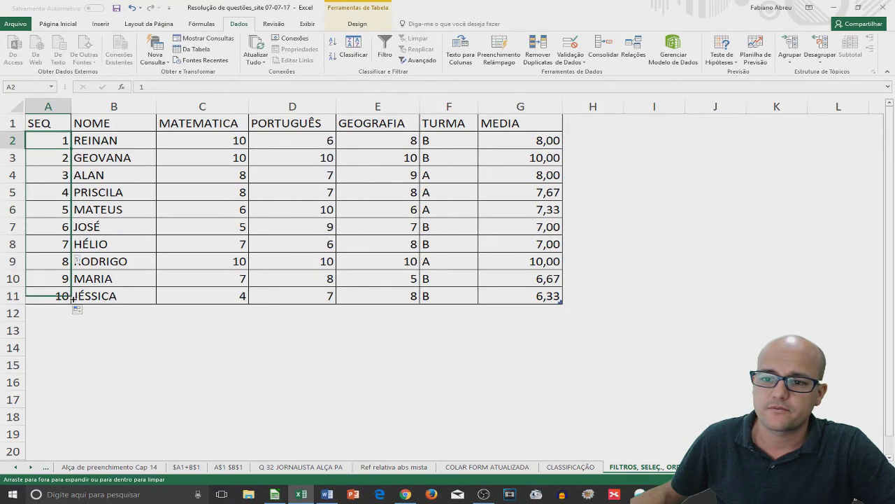
drag(72, 300, 71, 283)
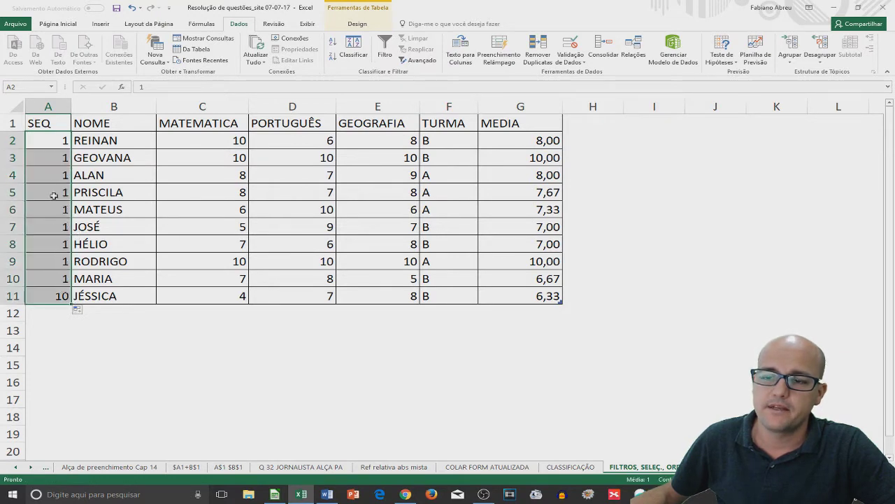
click(50, 141)
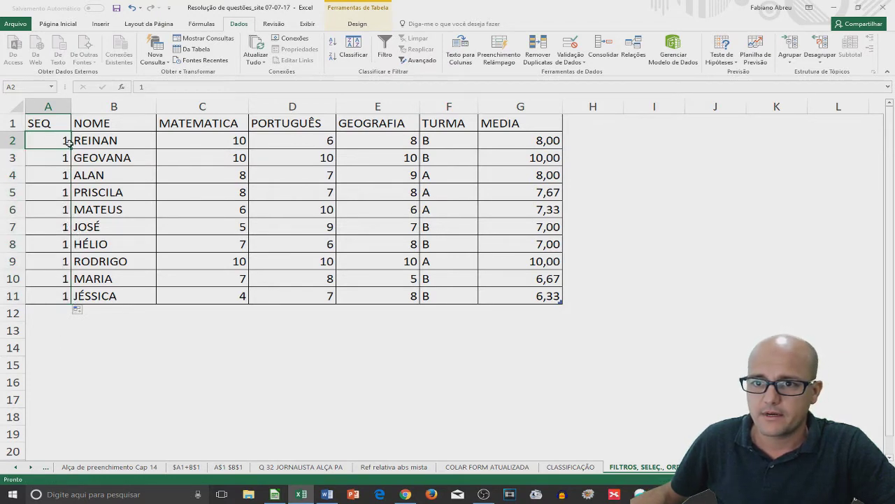
drag(72, 148, 71, 148)
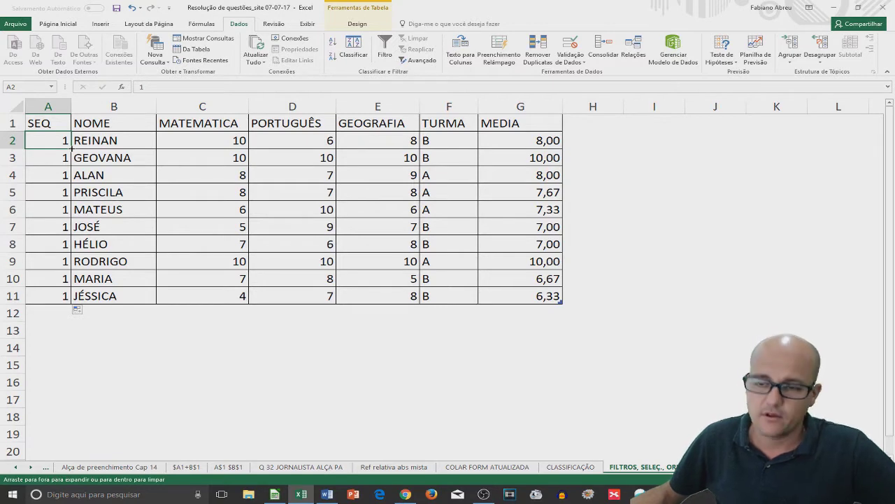
drag(71, 148, 65, 296)
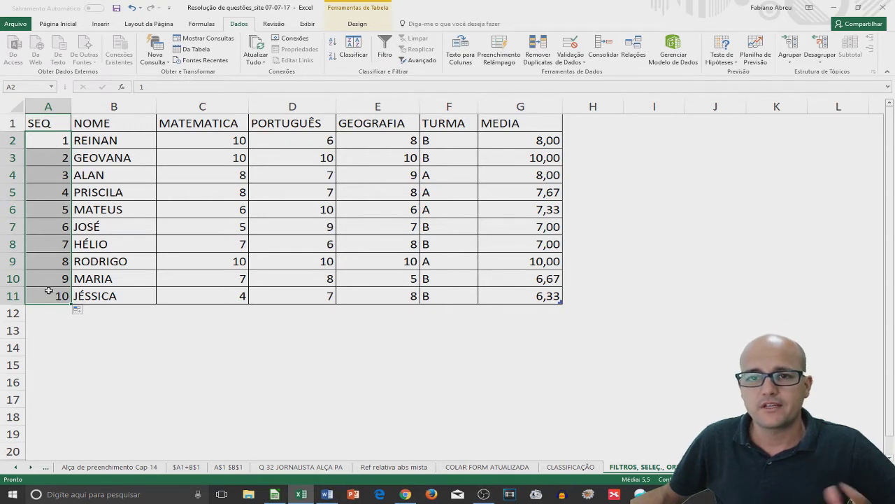
click(63, 141)
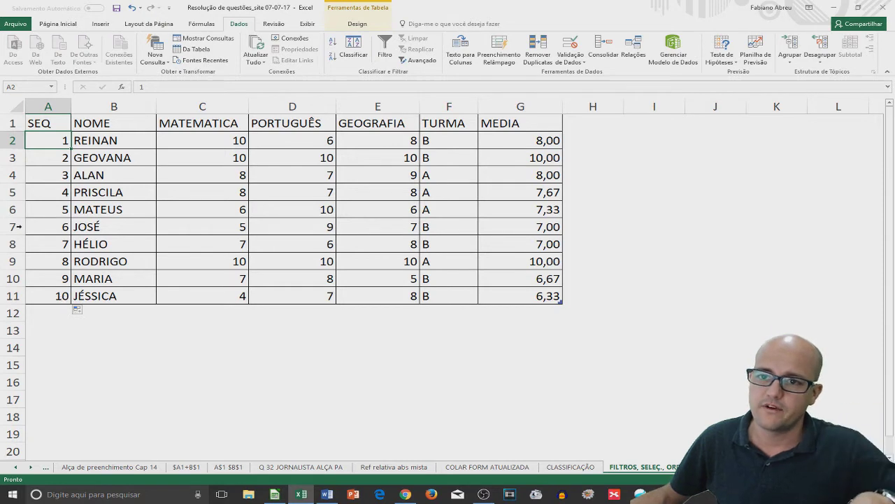
Restore the NOME order, enable filtering, and show only students averaging 10,00
key(ctrl+z)
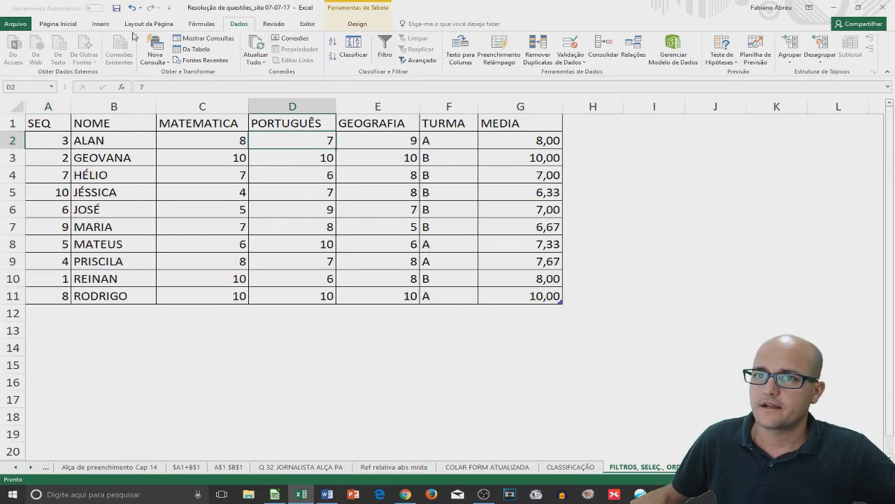
click(64, 26)
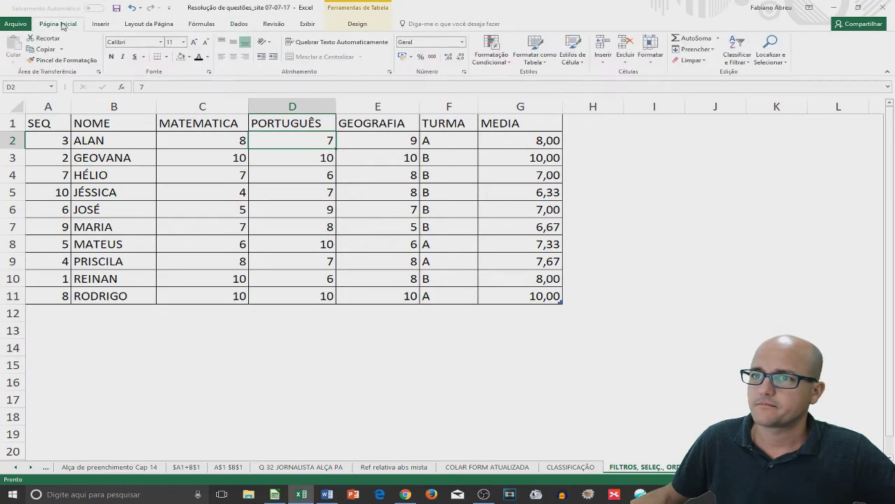
click(238, 26)
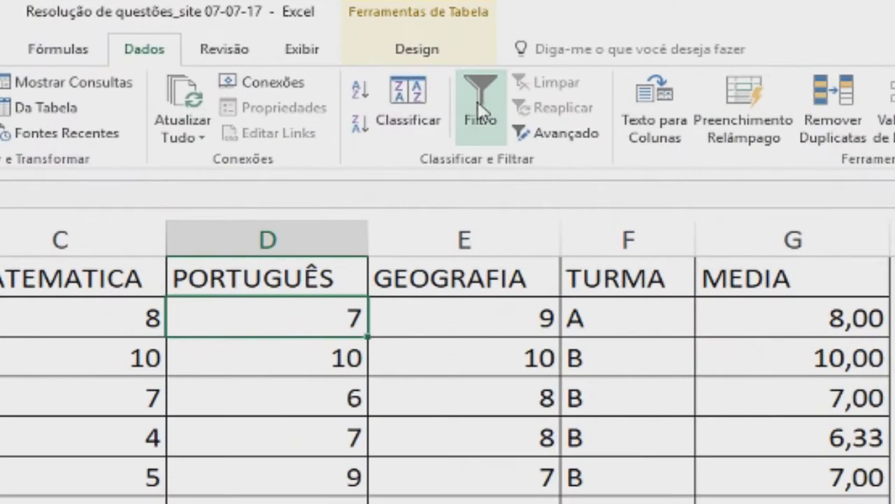
click(481, 109)
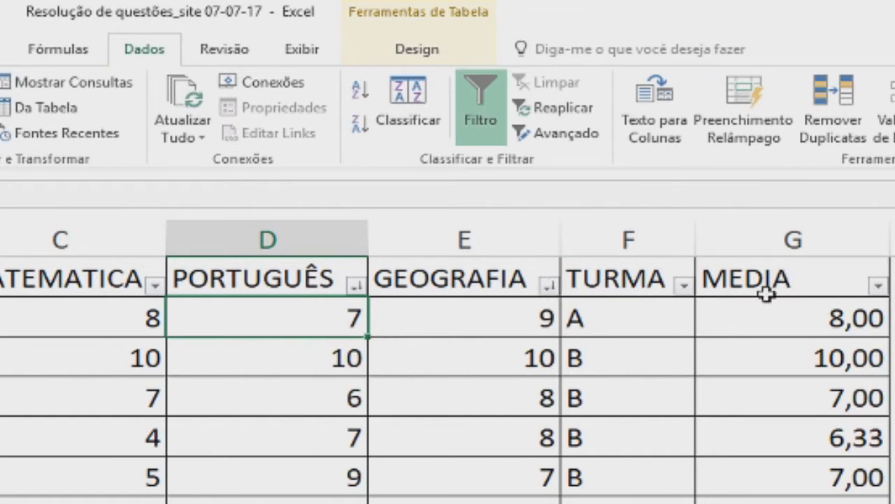
click(877, 287)
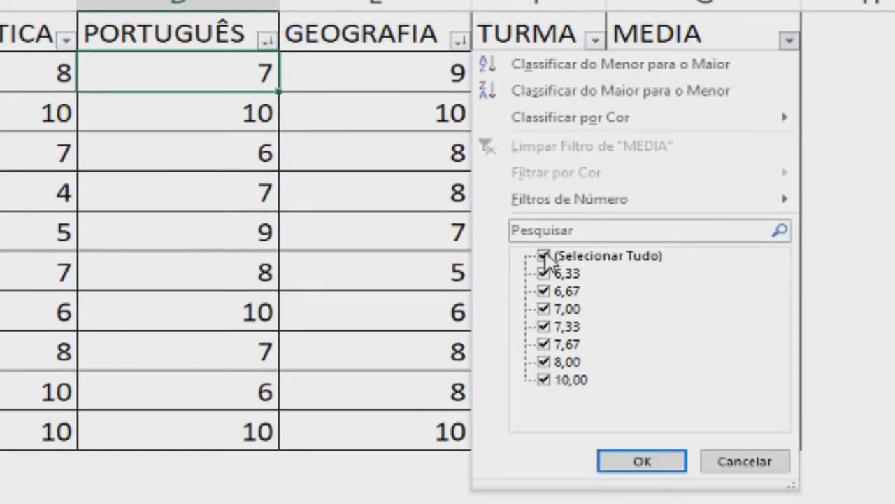
click(546, 256)
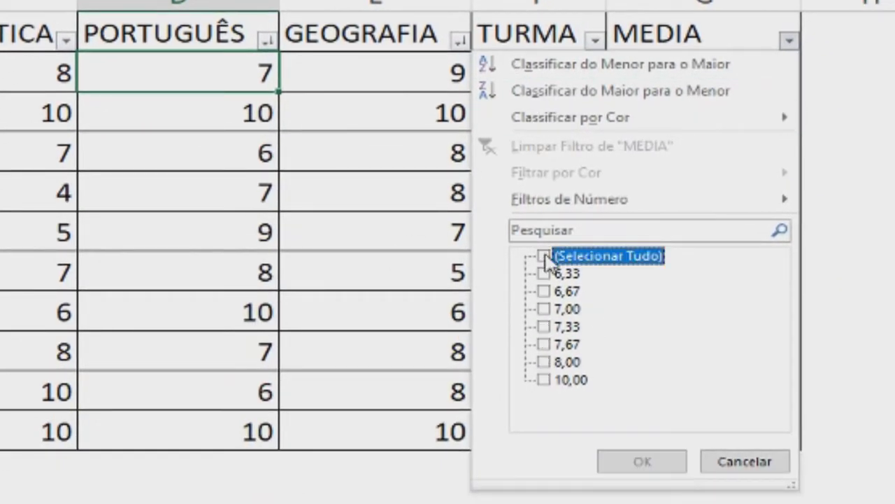
click(545, 379)
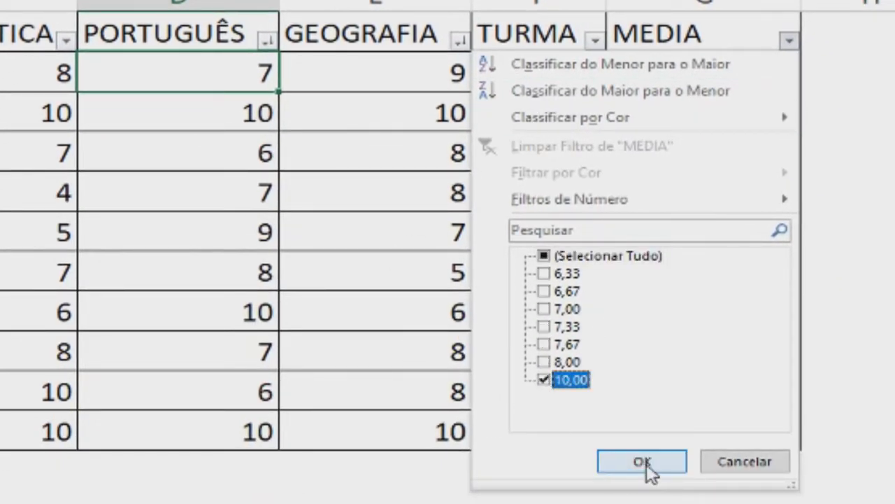
click(648, 470)
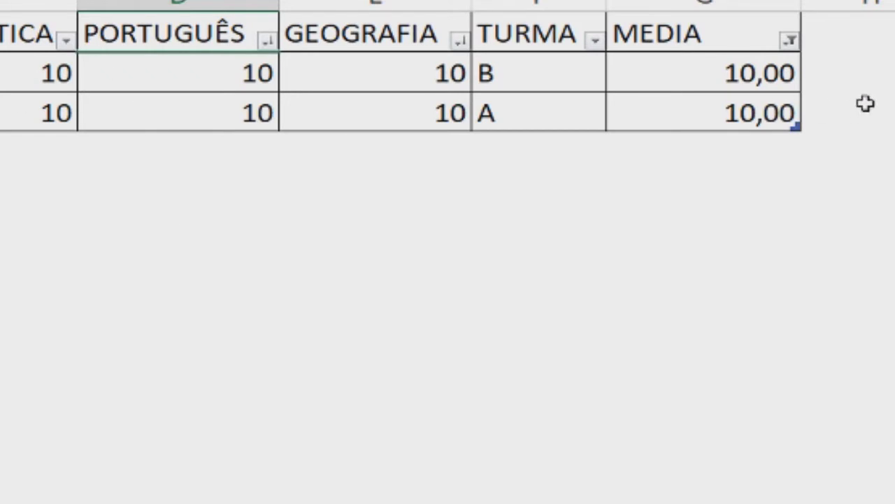
Hide the 7,33 average with the MEDIA filter, then show every average again
click(790, 41)
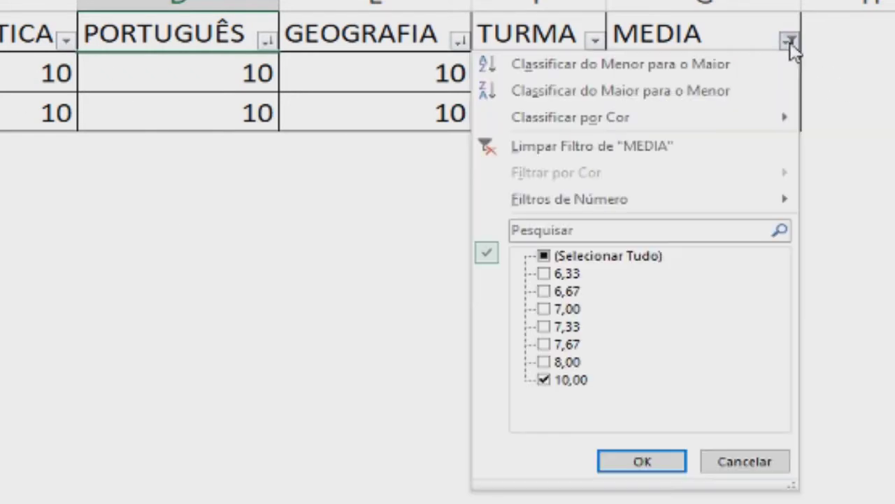
click(544, 256)
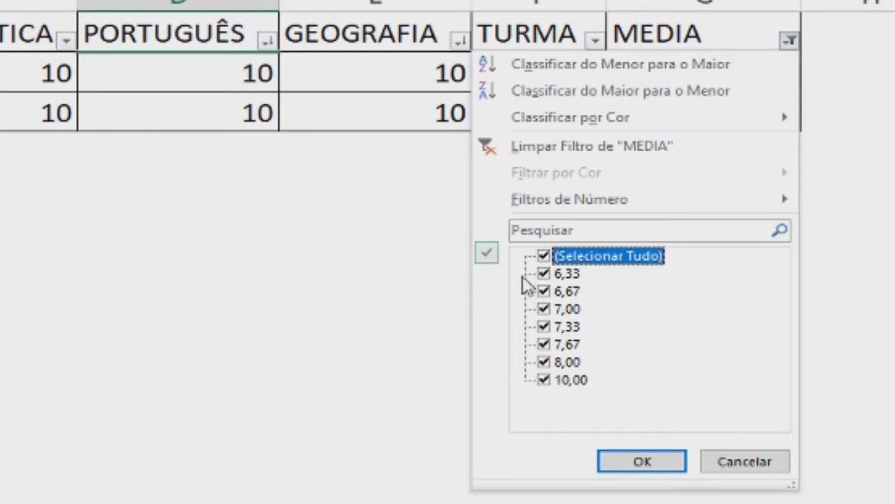
click(544, 327)
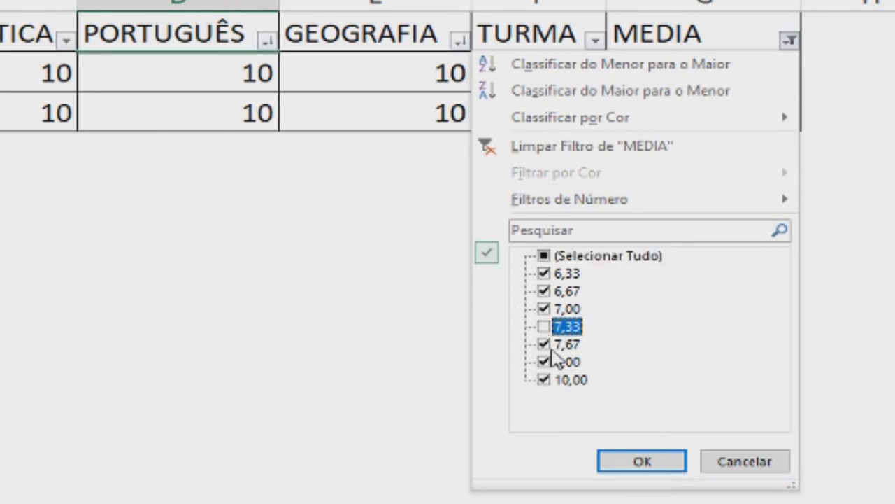
click(651, 460)
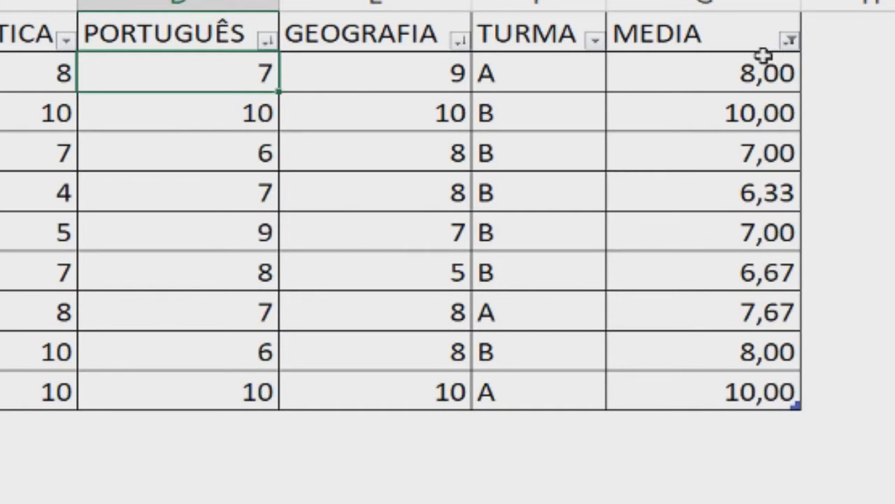
click(793, 49)
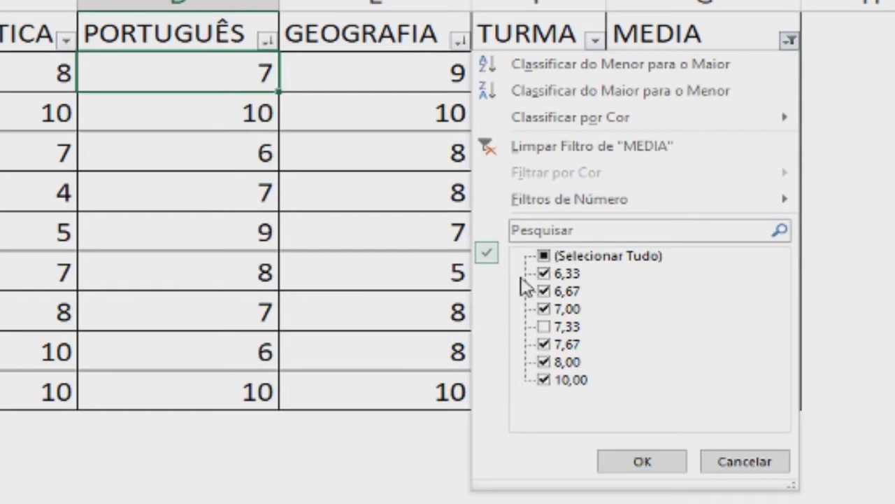
click(546, 327)
click(545, 327)
click(658, 465)
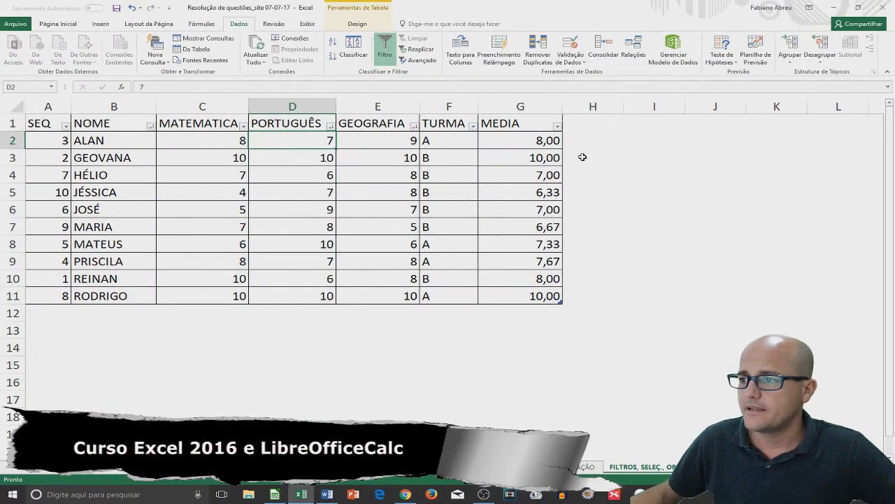
Clear the MEDIA averages in G2:G11
double_click(534, 141)
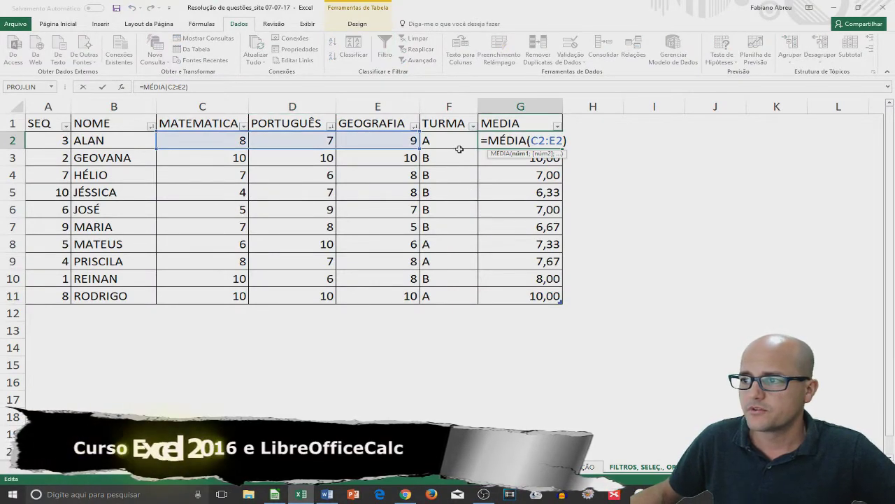
click(526, 141)
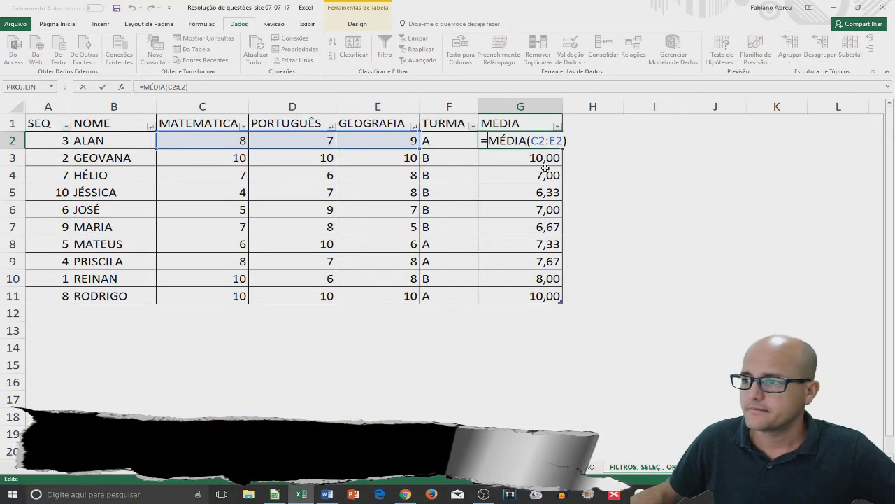
click(538, 155)
drag(539, 141, 545, 292)
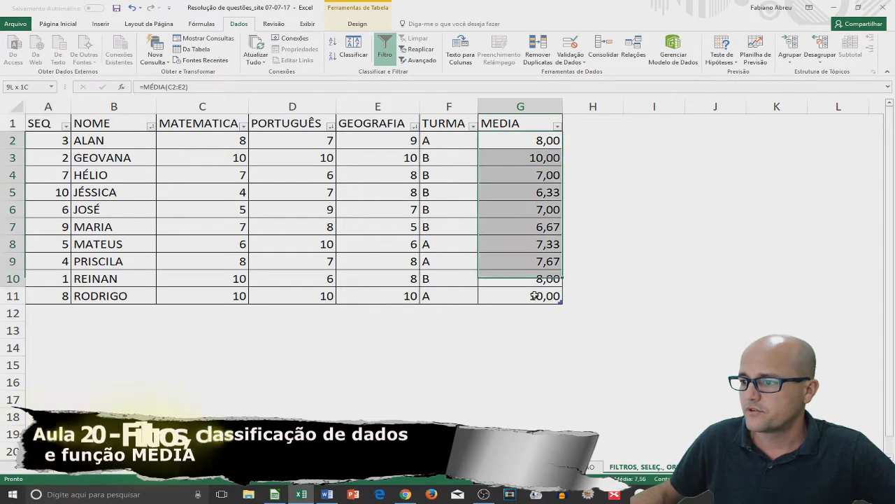
key(Delete)
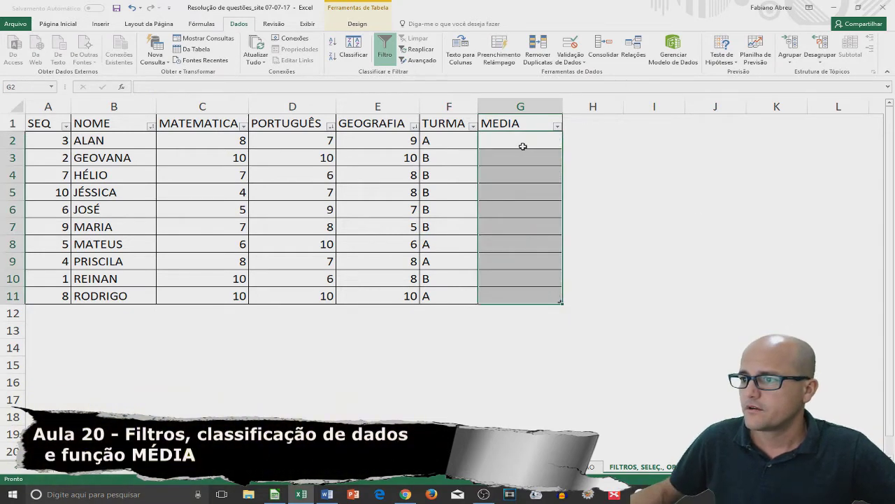
click(519, 142)
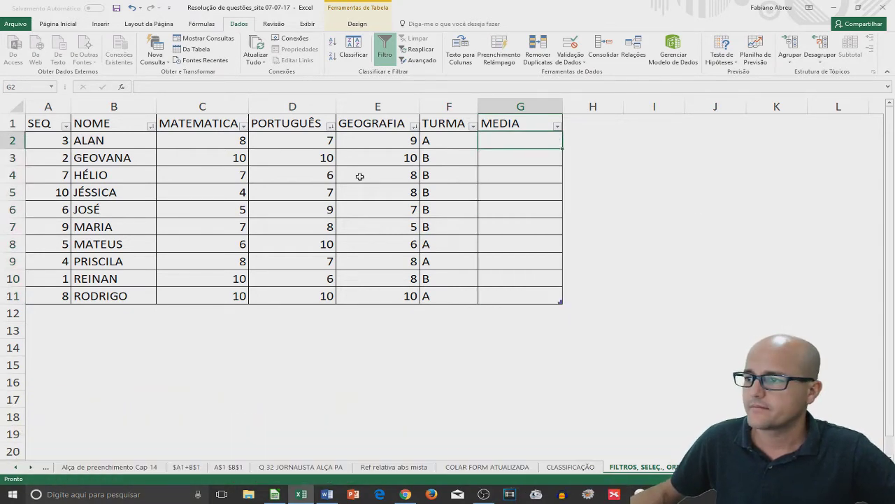
Sort the table by SEQ, smallest to largest, so it runs 1 to 10
click(53, 142)
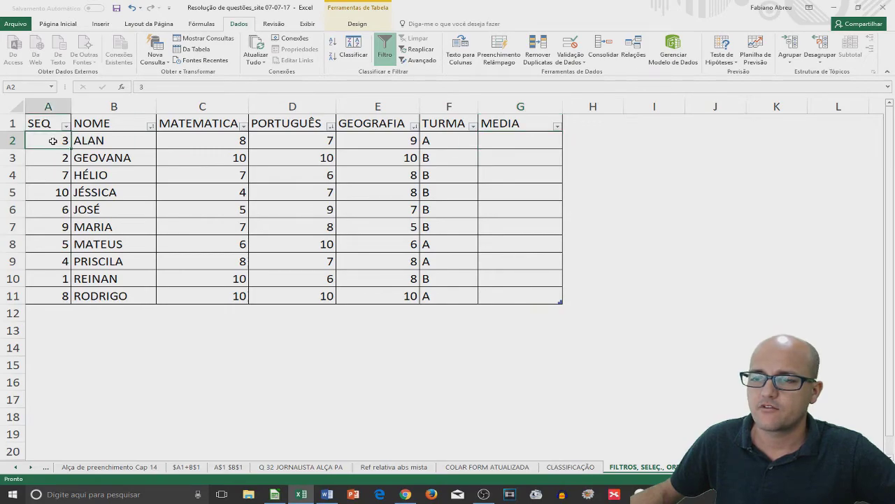
click(353, 50)
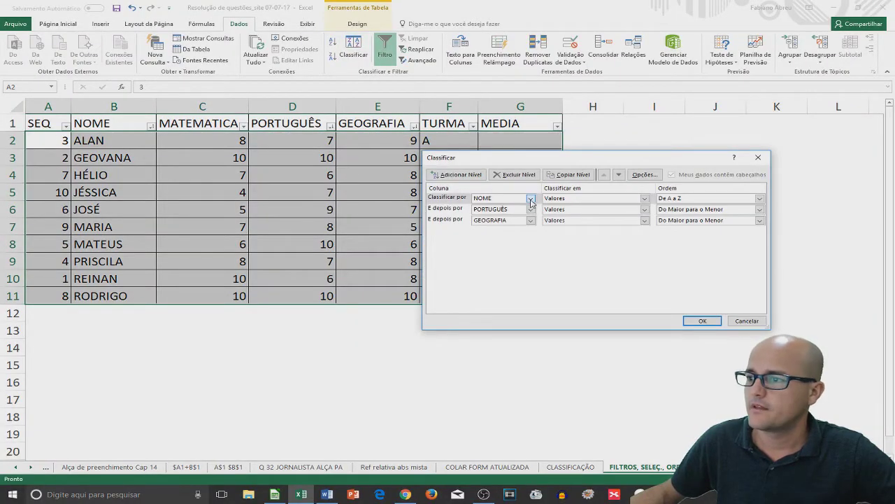
click(531, 200)
click(495, 209)
click(703, 320)
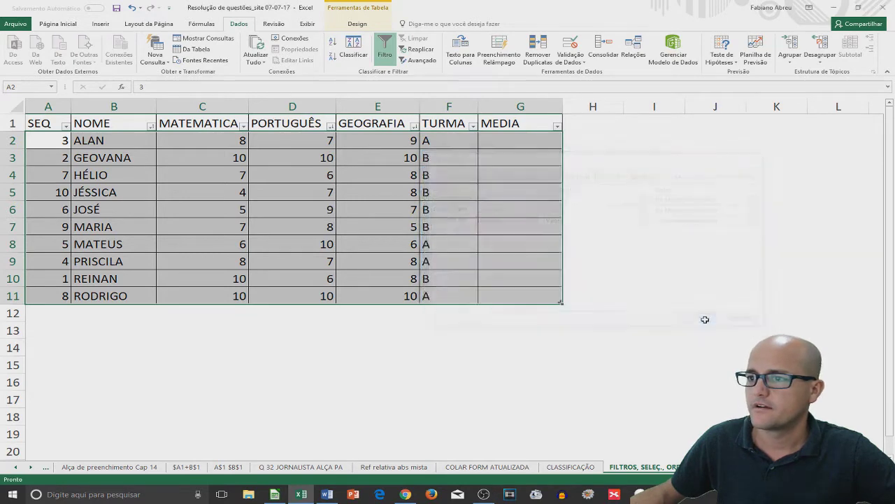
click(503, 138)
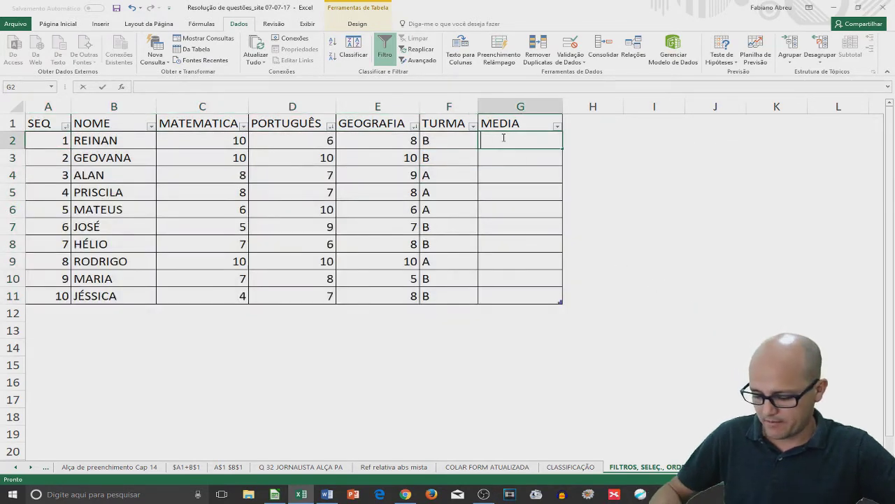
text(=MÉDIA)
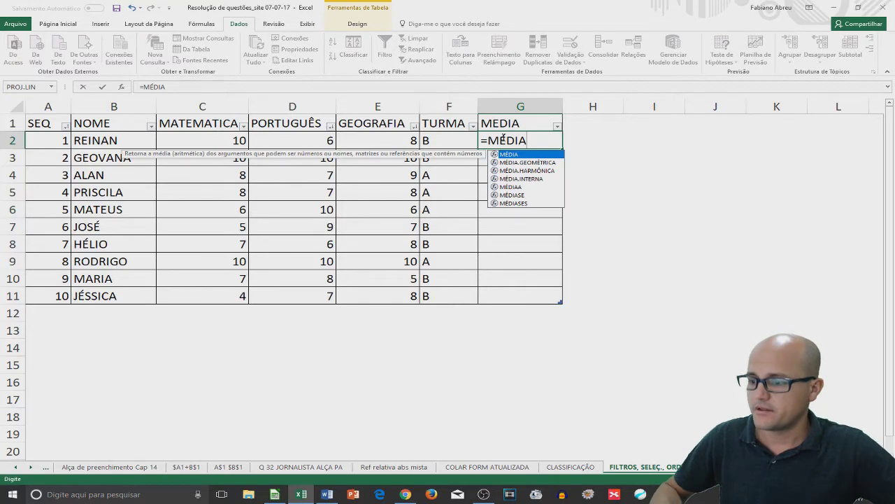
text(()
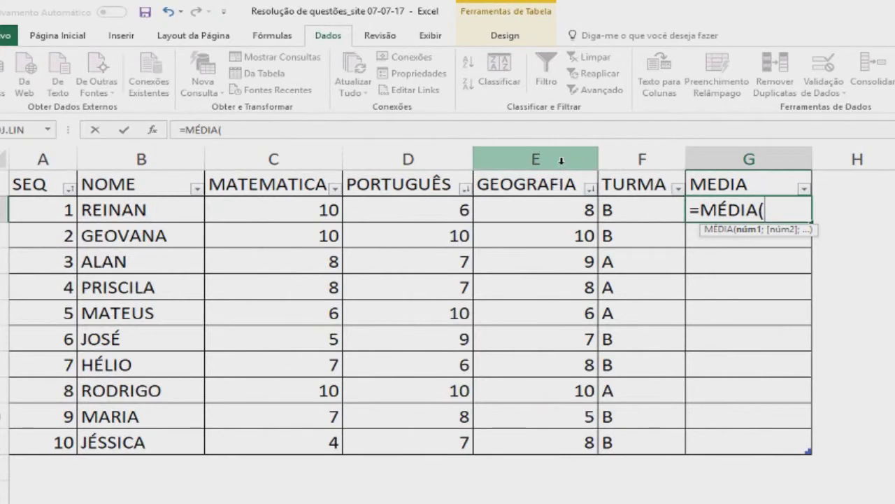
text(C)
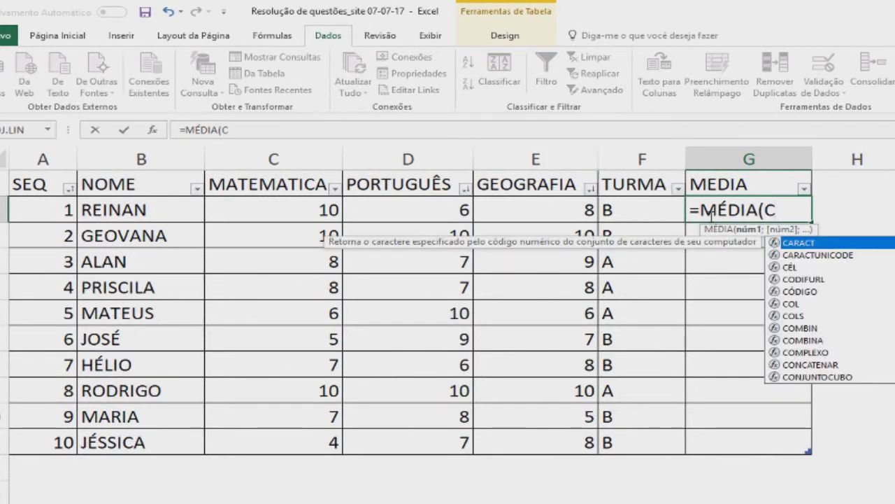
text(2:E)
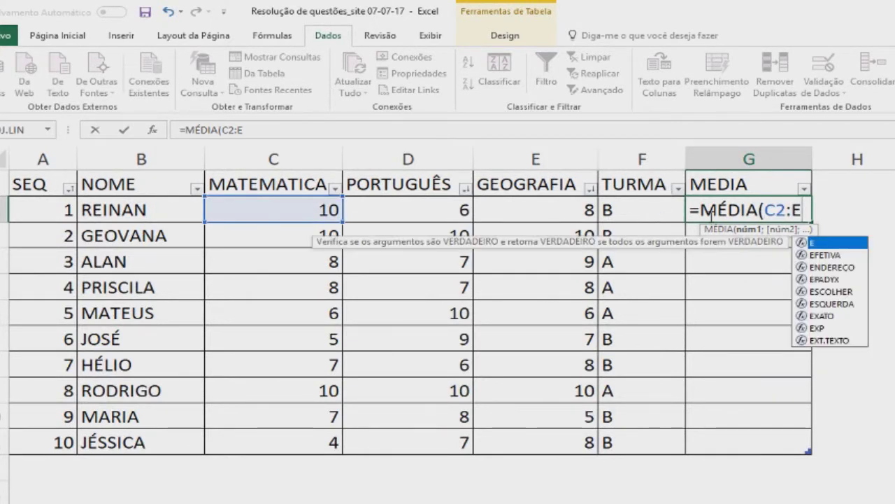
text(2)
key(Return)
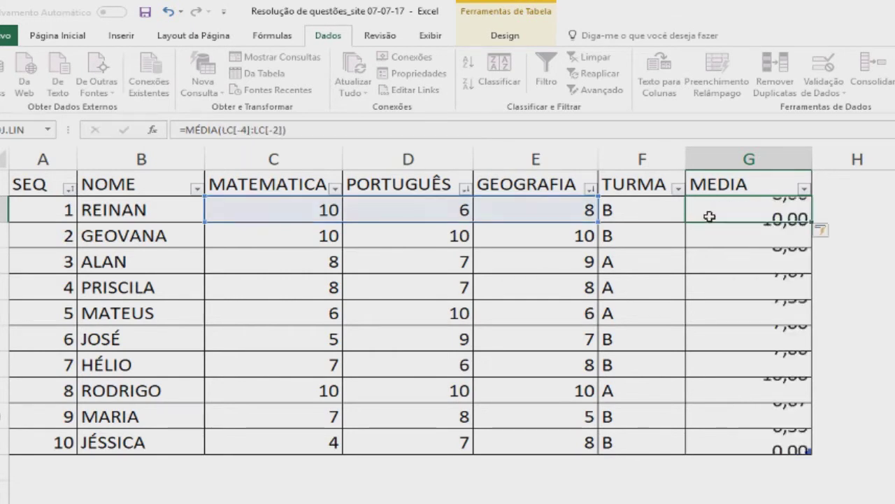
click(747, 213)
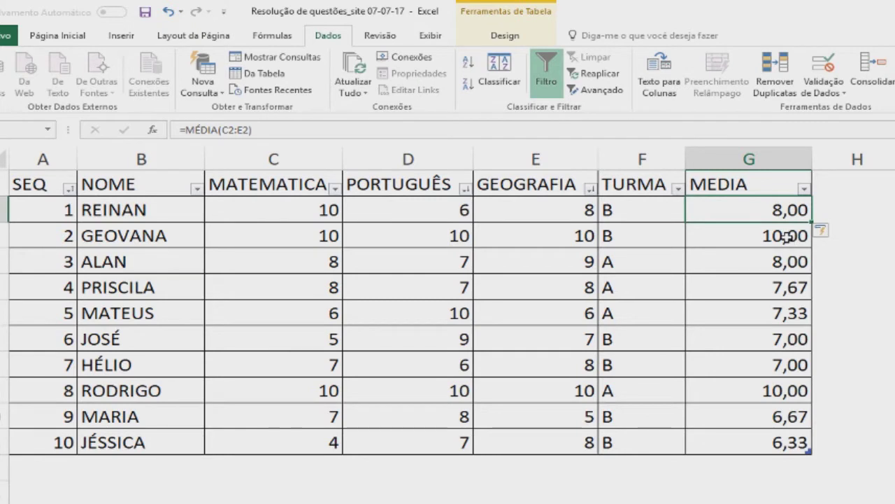
drag(790, 237, 791, 442)
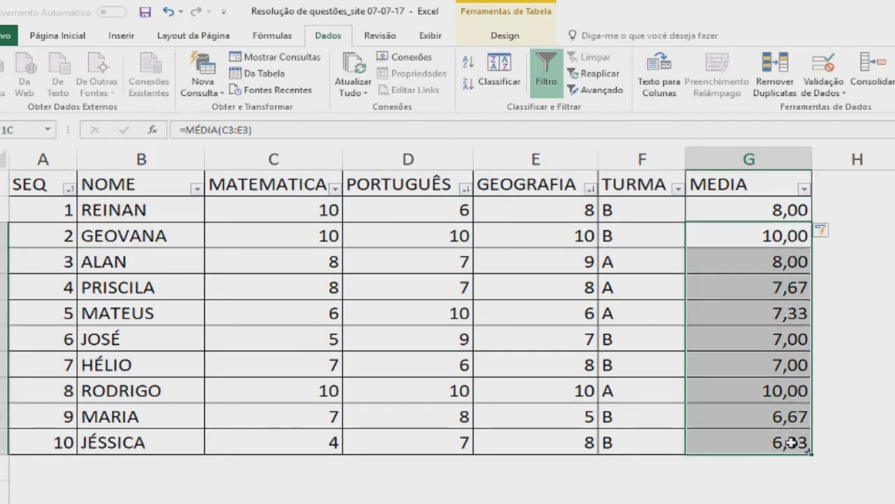
click(788, 206)
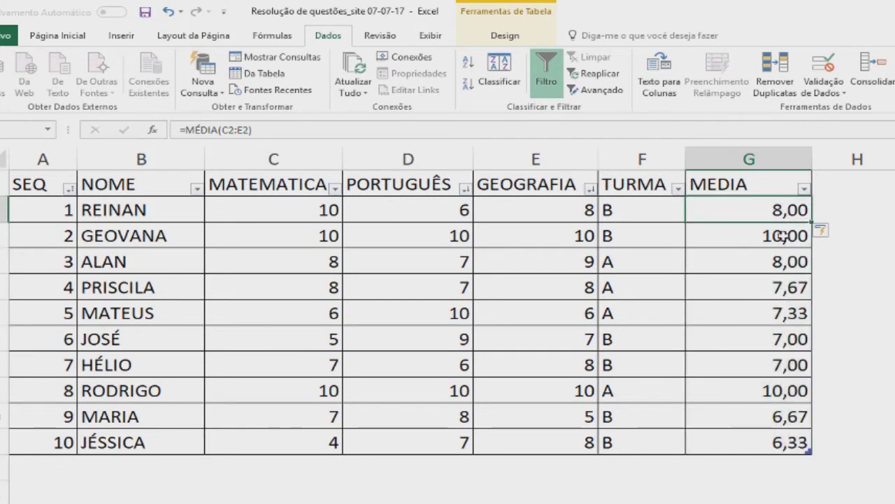
click(781, 236)
click(783, 259)
click(787, 280)
click(788, 303)
click(754, 389)
click(759, 413)
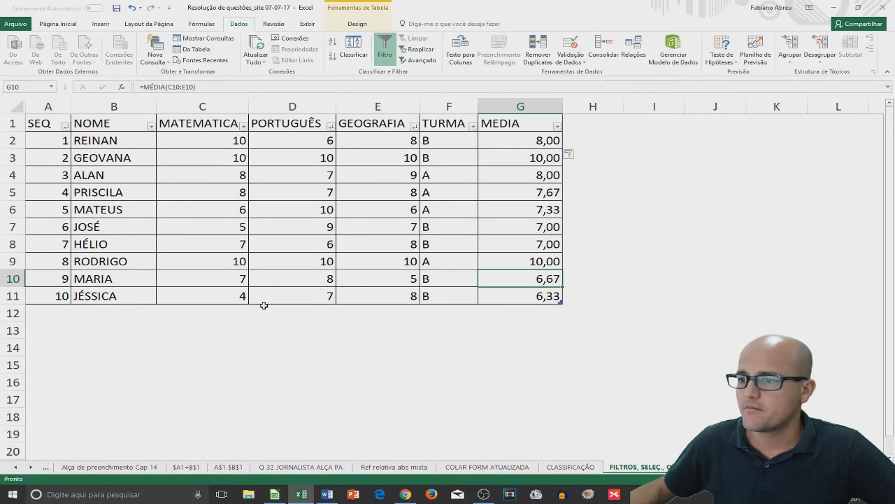
key(alt+Tab)
key(alt+Tab)
key(alt+Tab)
key(alt+Tab)
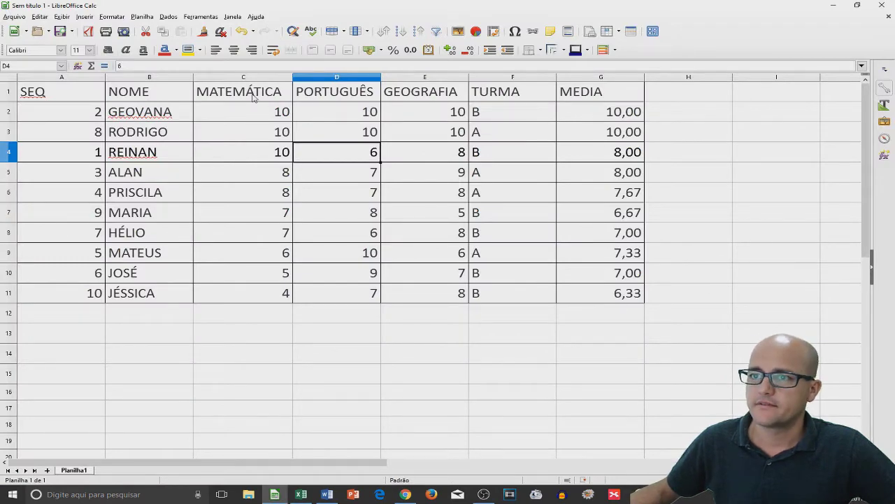
Sort the Calc grades table on SEQ, Crescente, via Dados > Ordenar
click(254, 98)
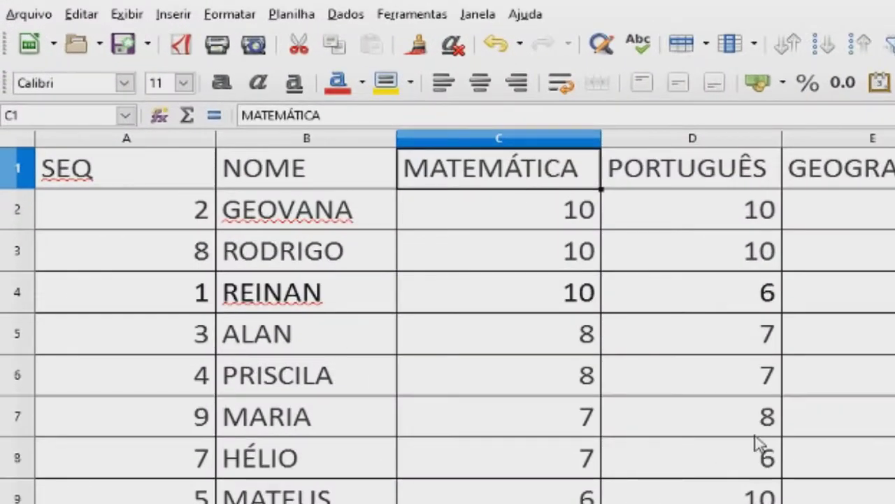
click(347, 16)
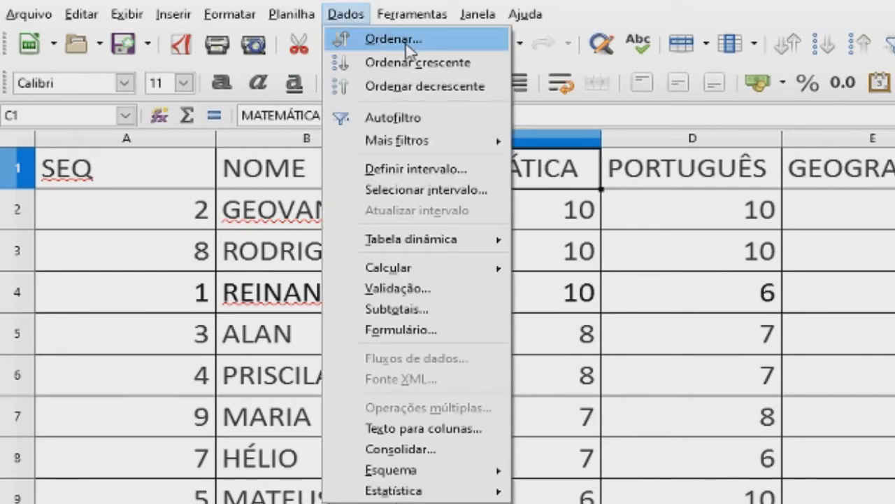
click(378, 40)
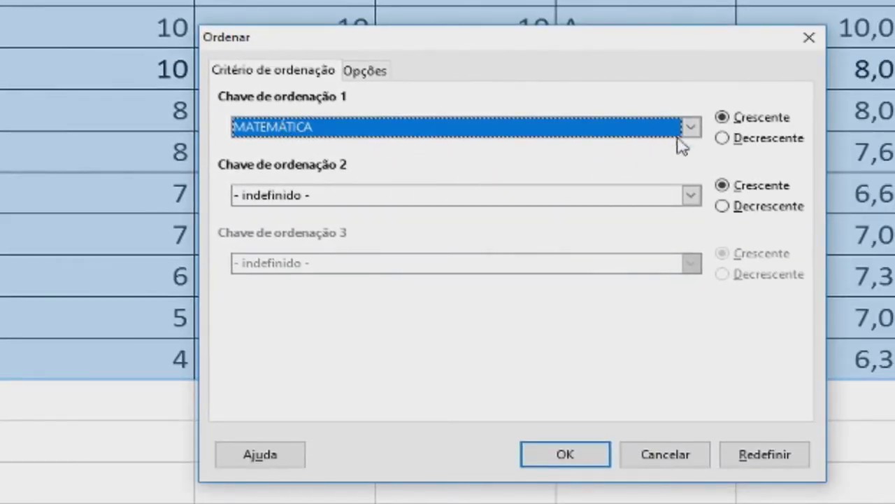
click(691, 127)
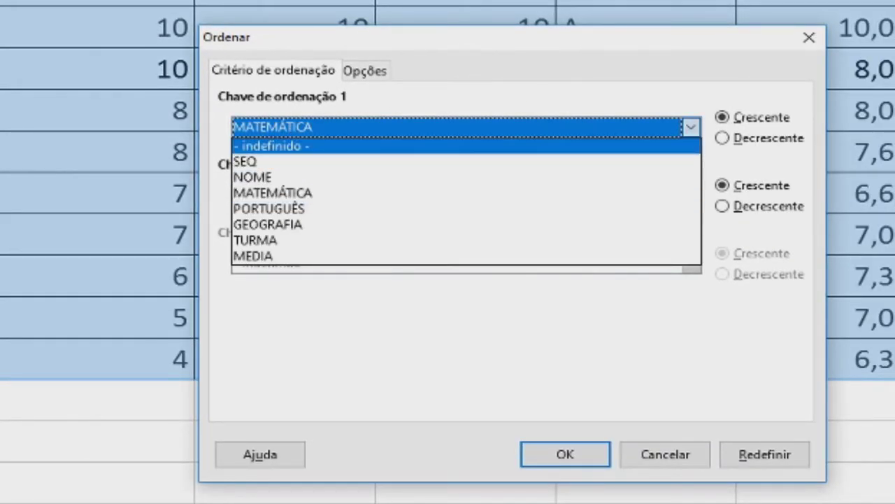
click(254, 162)
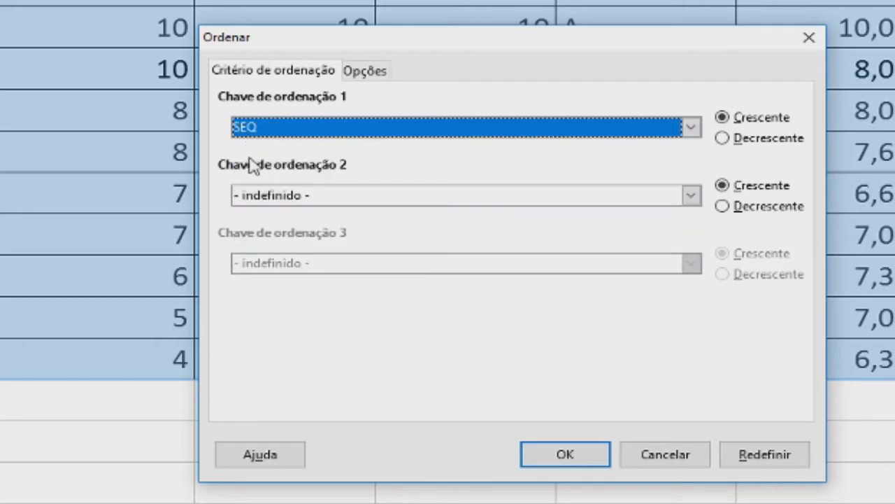
click(566, 454)
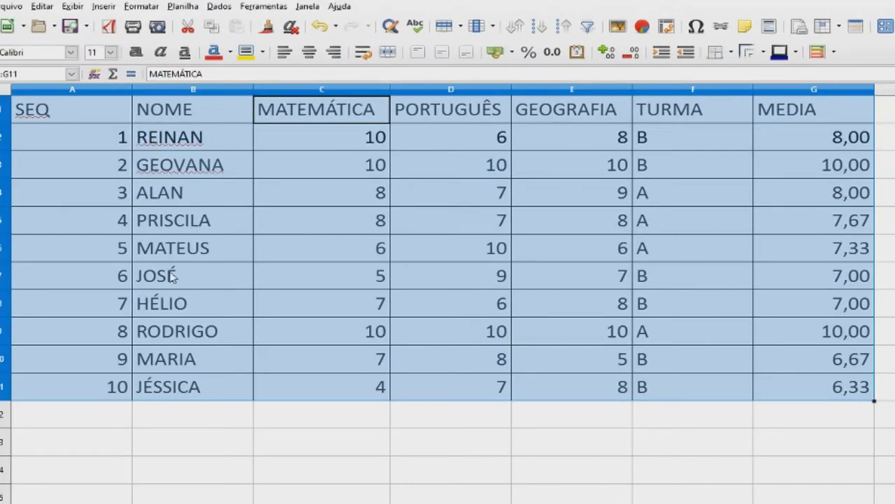
Check the G2 average formula, then apply Dados > Autofiltro to the table headings
double_click(831, 143)
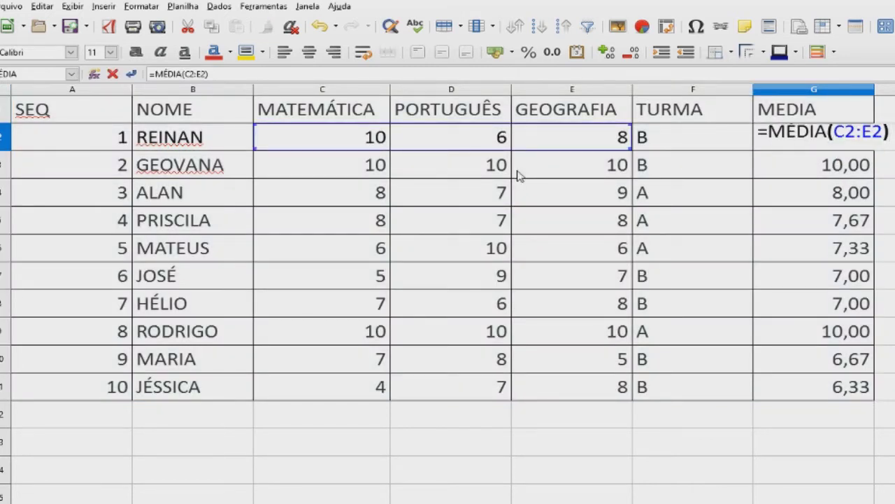
key(Return)
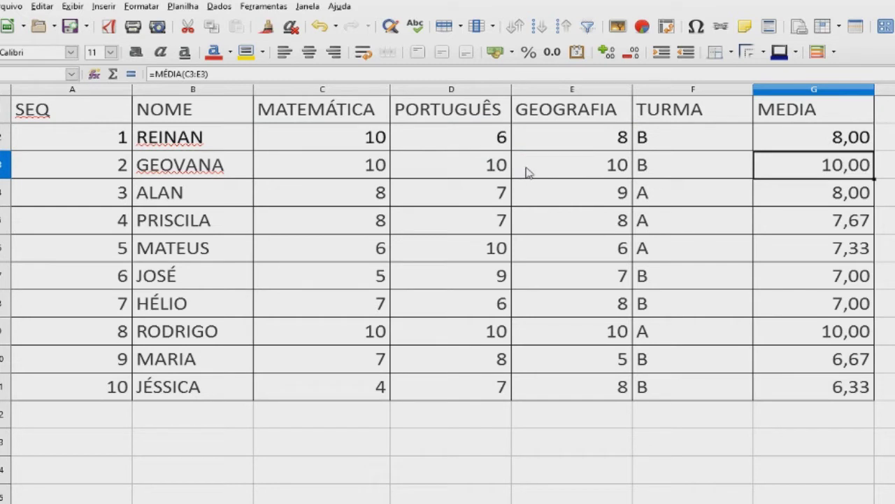
click(340, 114)
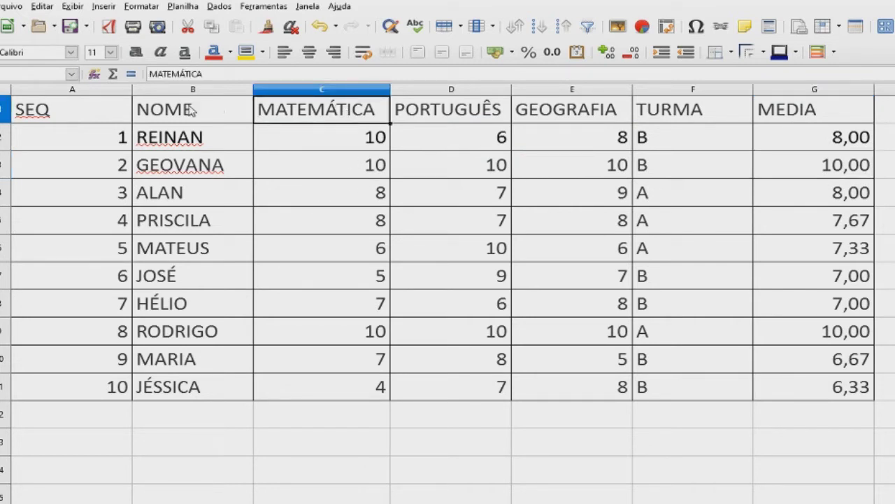
click(219, 7)
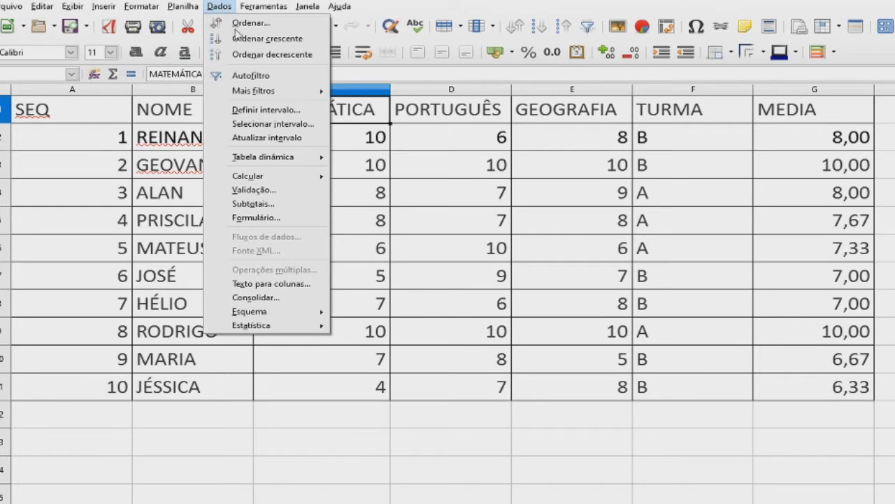
click(246, 75)
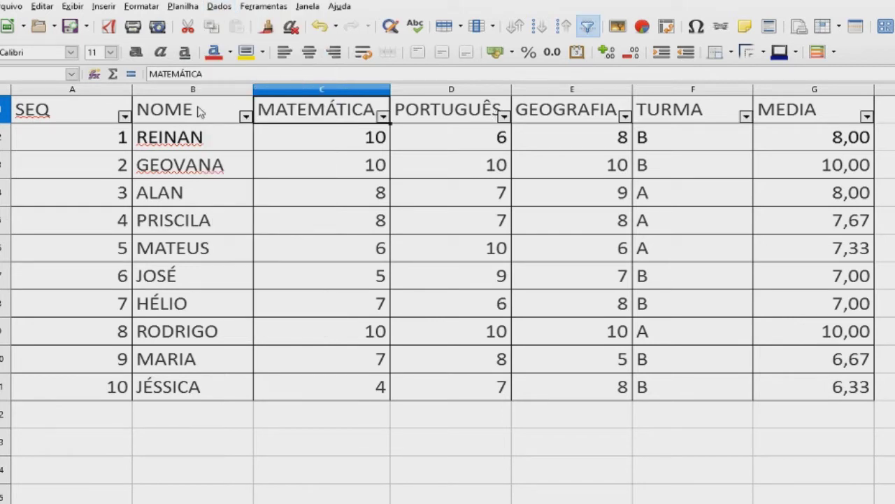
click(745, 116)
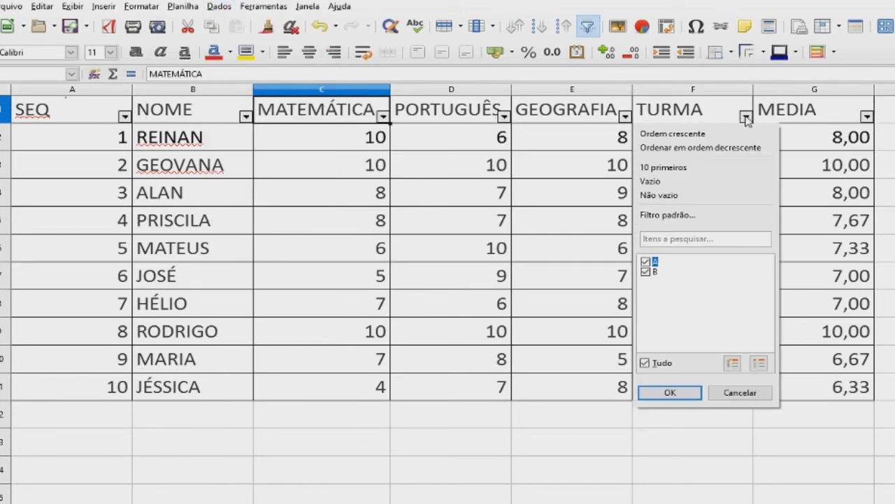
Filter the MEDIA column to show only students averaging 10
click(866, 116)
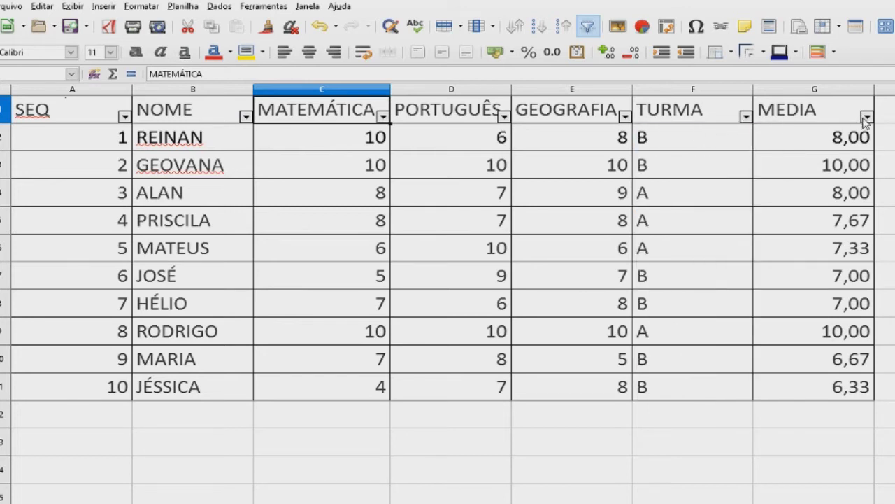
click(867, 116)
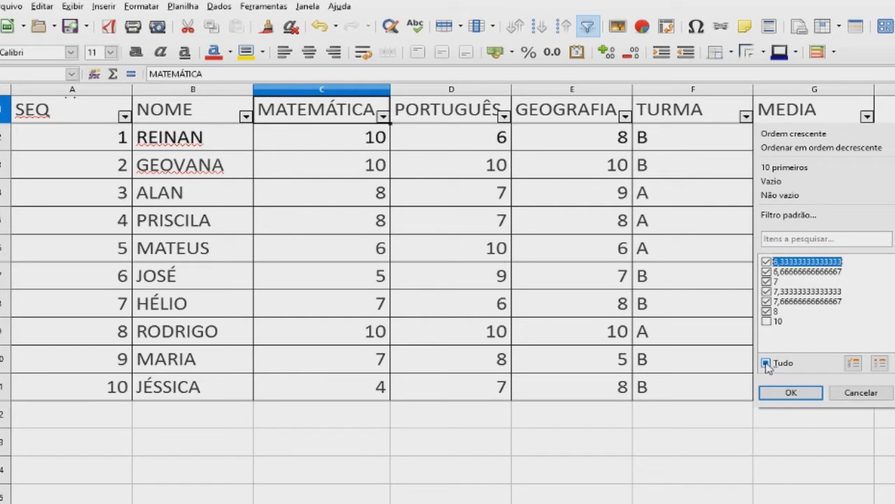
click(766, 363)
click(767, 321)
click(799, 392)
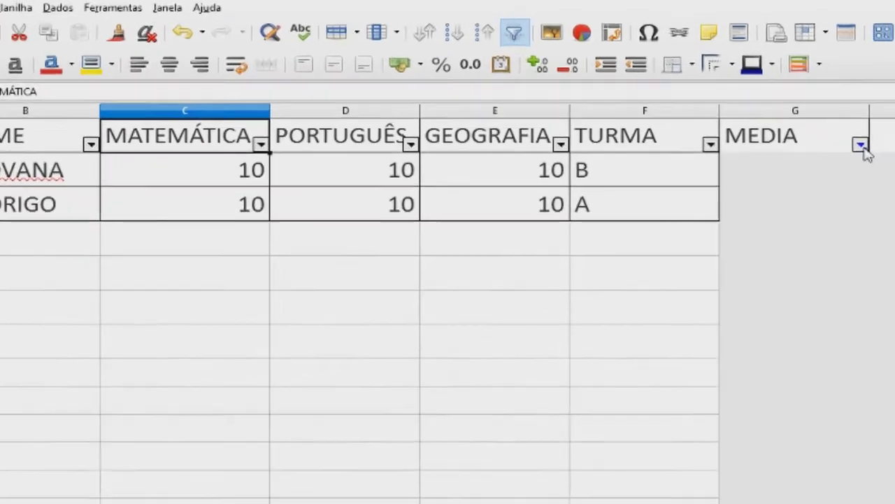
Reopen the MEDIA filter to restore all rows, then switch over to the Word handout
click(868, 117)
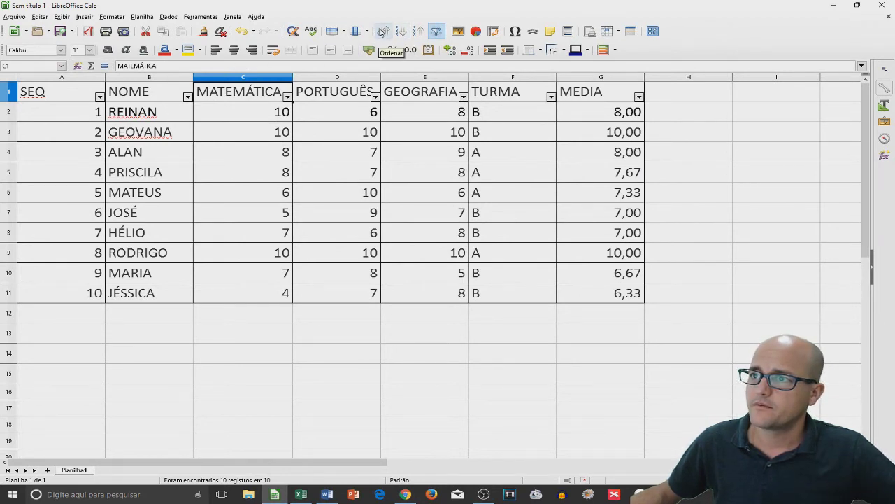
key(alt+Tab)
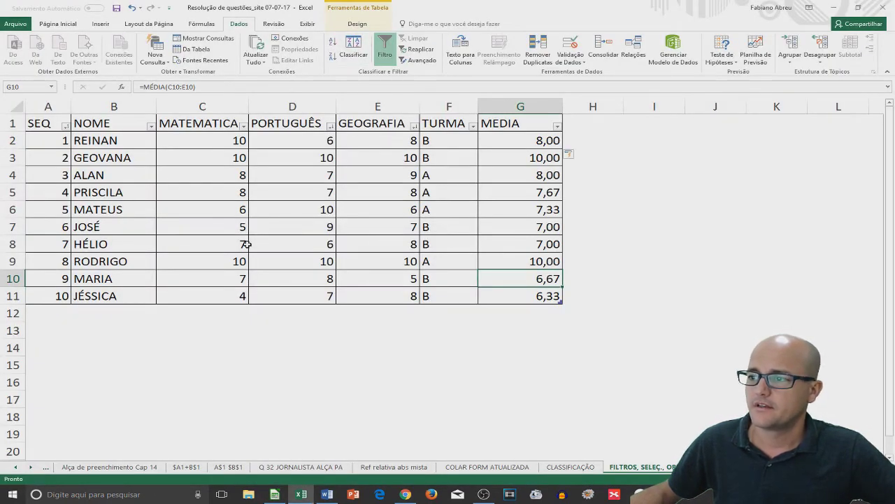
key(alt+Tab)
key(alt+Tab)
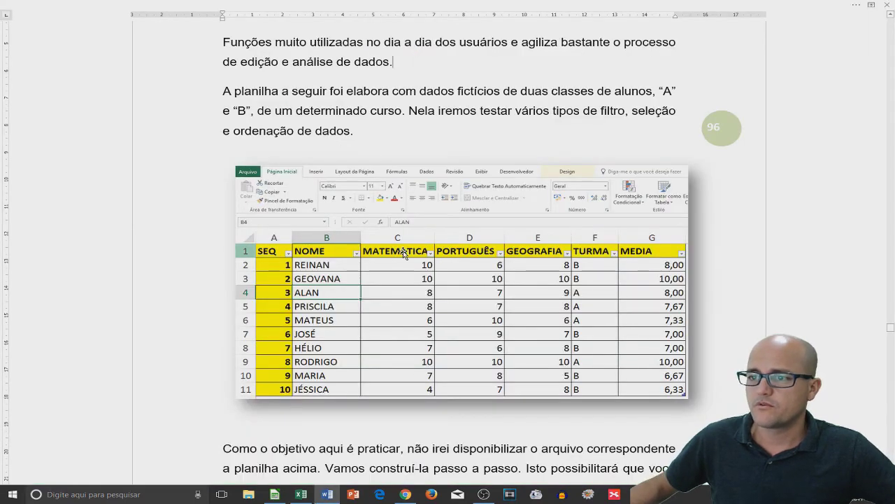
Scroll the handout to the FCC 2010 sort-order question and back, then switch to Excel
scroll(404, 253, down, 5)
scroll(406, 260, down, 5)
scroll(406, 278, down, 5)
scroll(413, 287, down, 5)
scroll(360, 255, down, 4)
scroll(440, 236, down, 2)
scroll(330, 93, down, 1)
scroll(302, 237, down, 1)
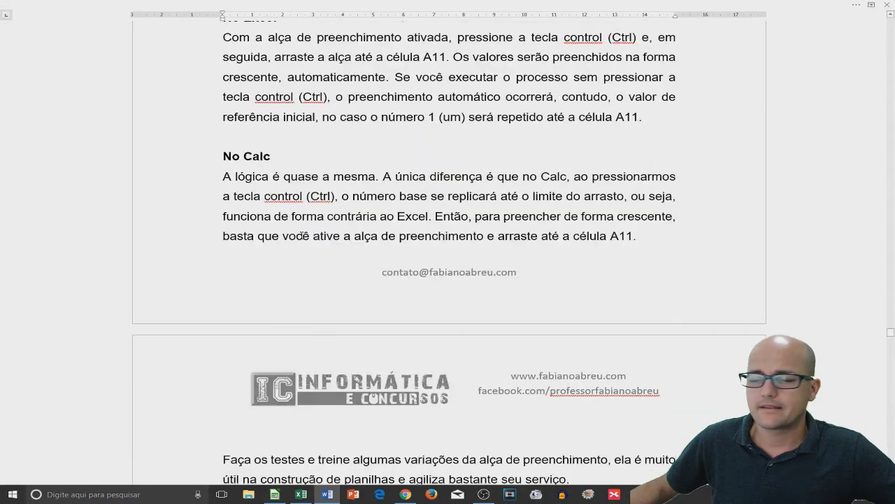
scroll(335, 238, down, 3)
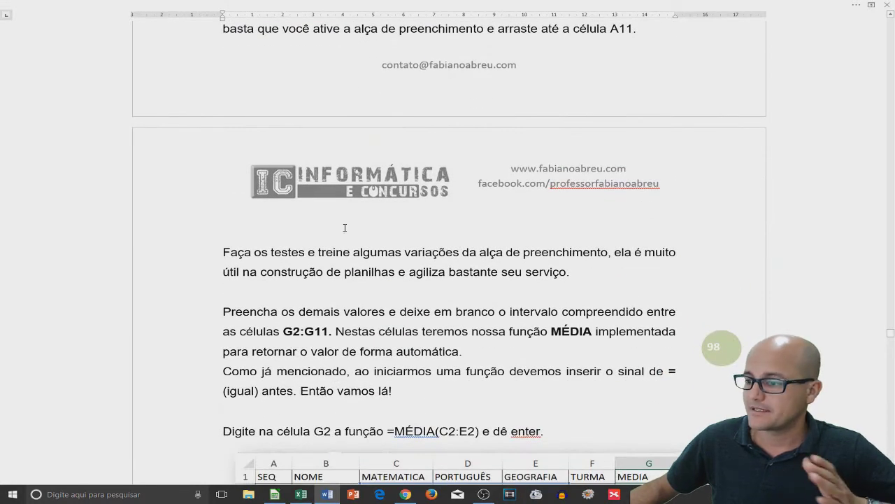
scroll(345, 227, down, 3)
scroll(385, 225, down, 1)
scroll(423, 222, down, 1)
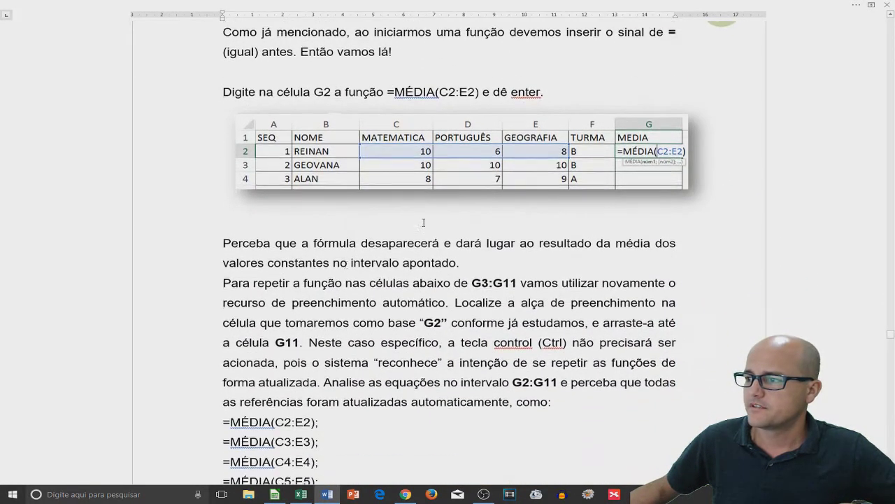
scroll(423, 223, down, 1)
scroll(392, 221, down, 2)
scroll(322, 210, down, 1)
scroll(346, 221, down, 3)
scroll(346, 220, down, 2)
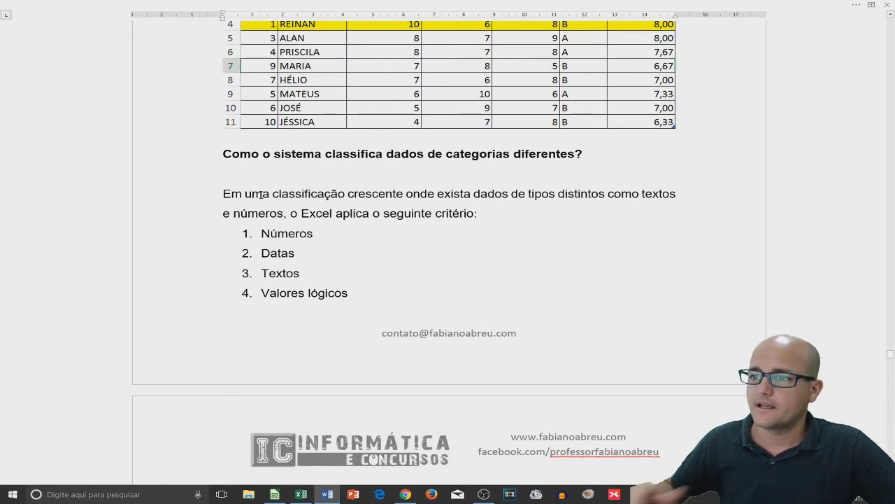
scroll(249, 211, down, 3)
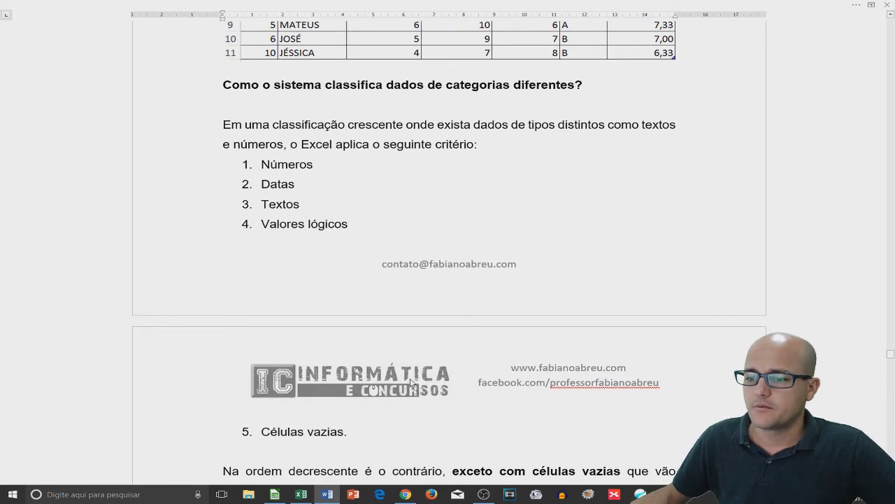
scroll(412, 382, down, 5)
scroll(406, 350, down, 6)
scroll(399, 335, down, 6)
scroll(384, 328, down, 8)
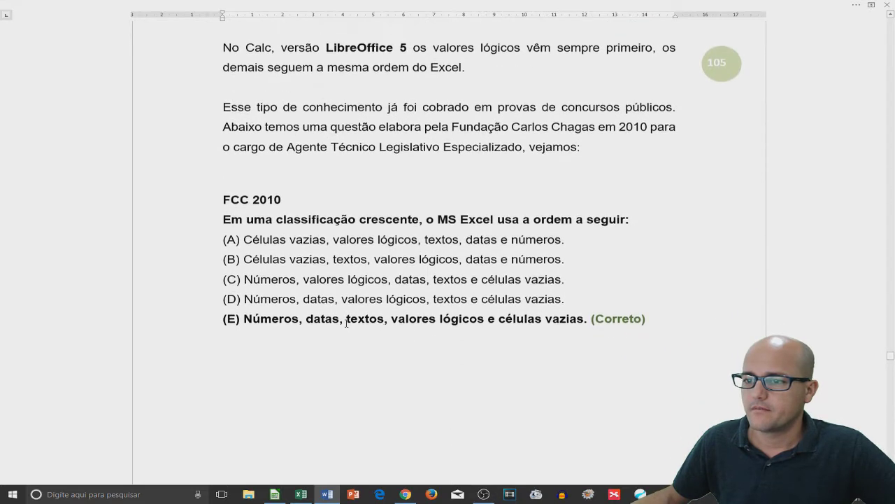
scroll(346, 319, up, 9)
scroll(350, 297, up, 7)
scroll(354, 280, up, 4)
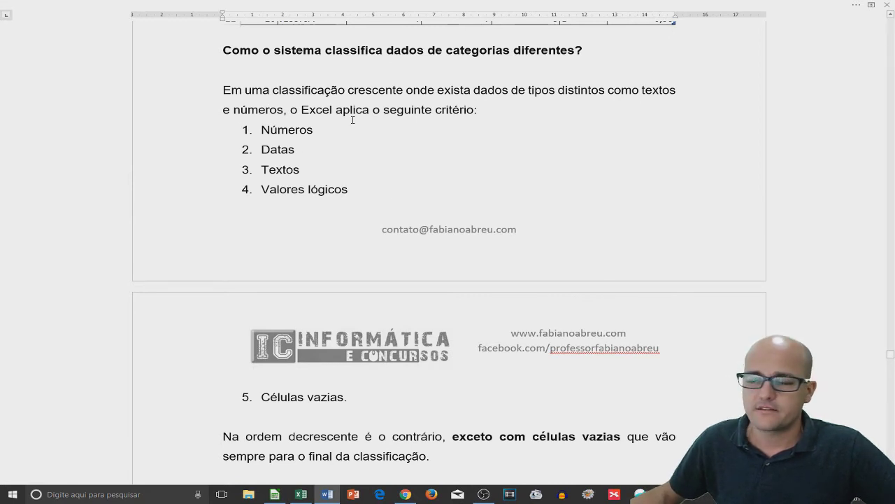
key(alt+Tab)
key(alt+Tab)
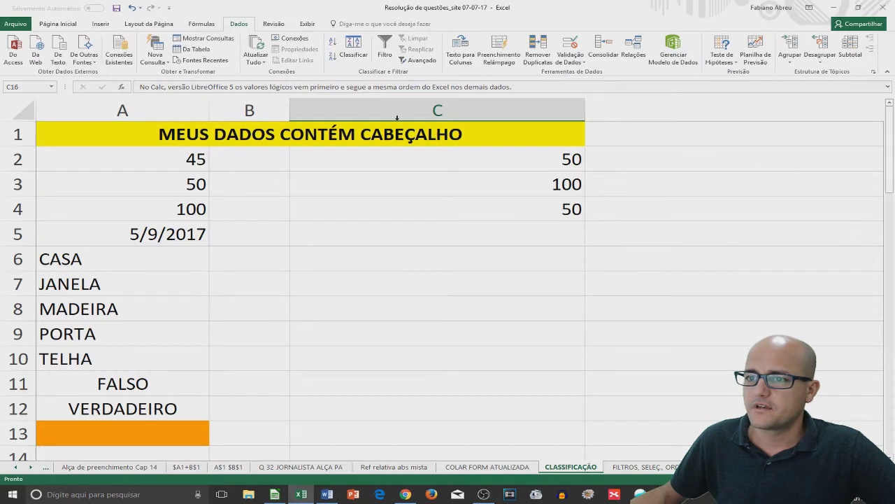
On the FILTROS sheet, select the student names in column B and the SEQ numbers in column A, then return to CLASSIFICAÇÃO
click(621, 468)
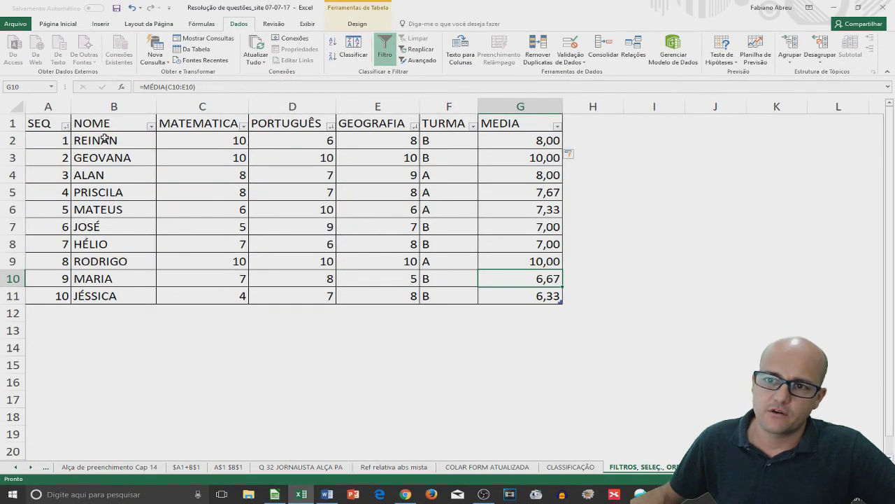
drag(104, 140, 105, 296)
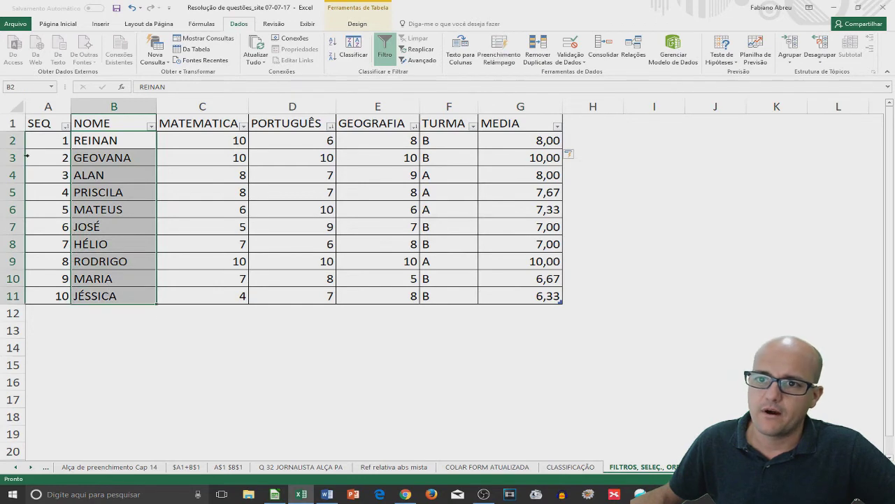
drag(52, 140, 49, 296)
key(ctrl+Page_Up)
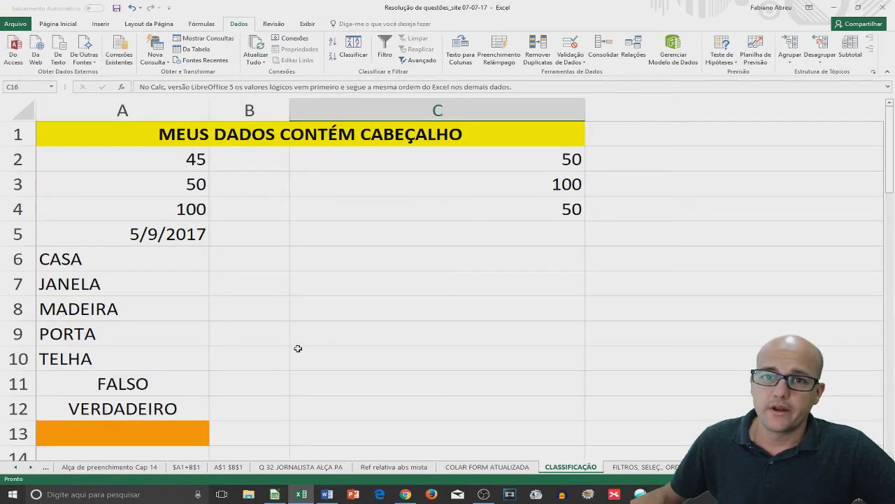
Step through column A's numbers, including 100 in A4, then the date and the texts PORTA and TELHA
click(140, 183)
click(166, 161)
click(142, 187)
click(136, 210)
click(136, 236)
click(77, 261)
click(74, 287)
click(74, 309)
click(74, 337)
click(72, 361)
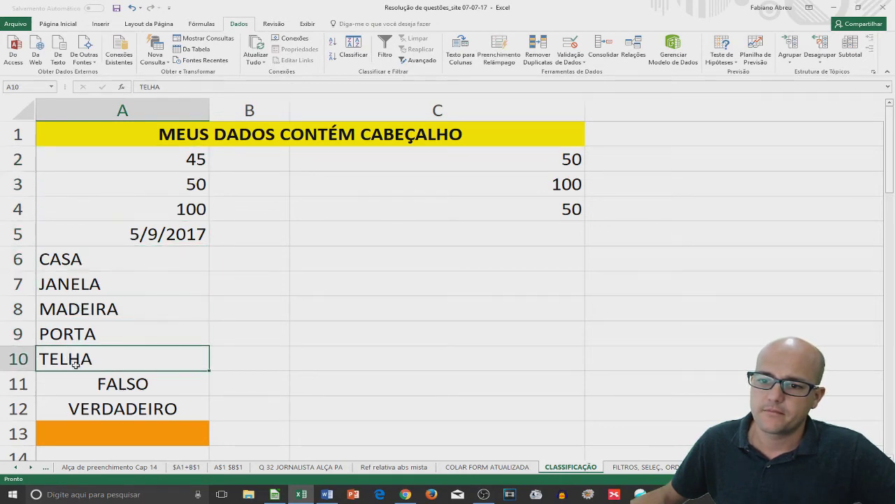
Examine the logical values FALSO and VERDADEIRO in A11:A12, then the empty cell A13
scroll(123, 332, down, 2)
click(130, 237)
click(130, 261)
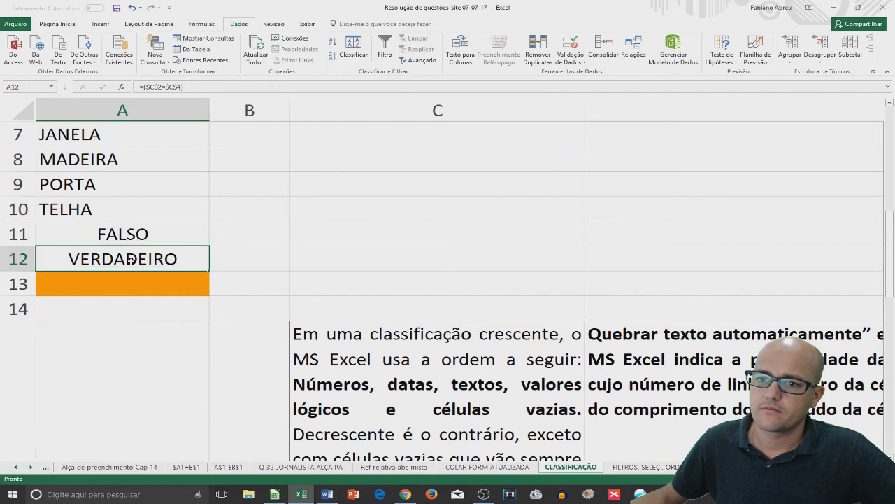
drag(113, 228, 130, 261)
click(132, 282)
click(123, 313)
click(124, 286)
Select the first value 45 in A2, then the whole mixed-type list A2:A13
scroll(132, 219, up, 2)
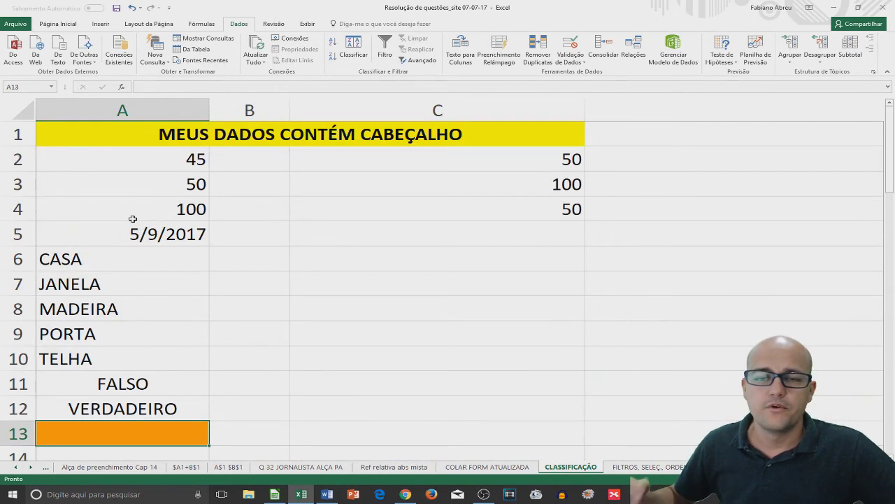
click(131, 163)
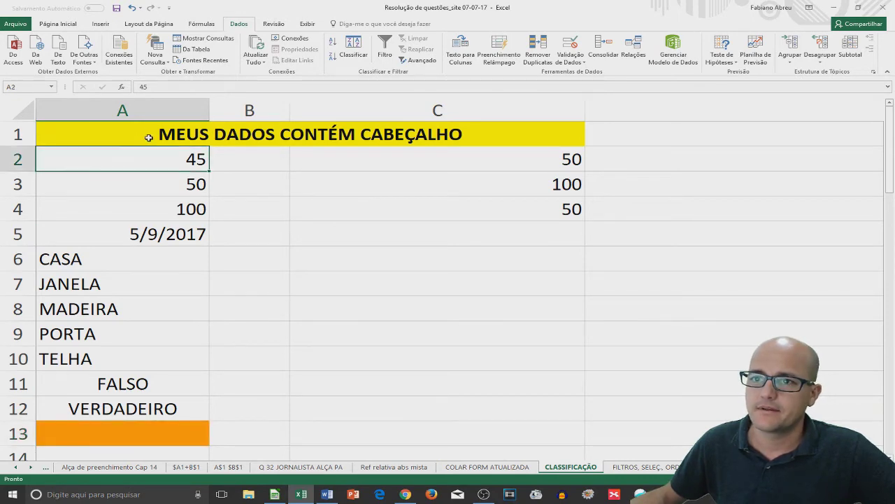
drag(155, 158, 160, 428)
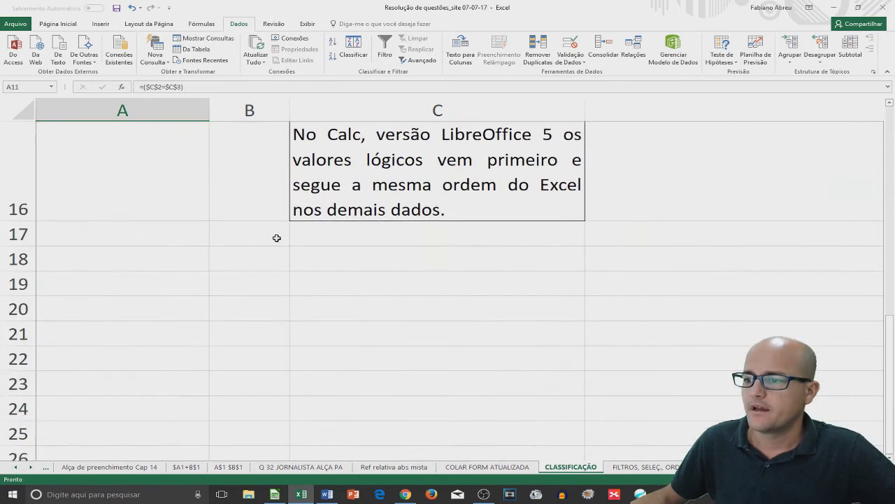
scroll(278, 235, up, 1)
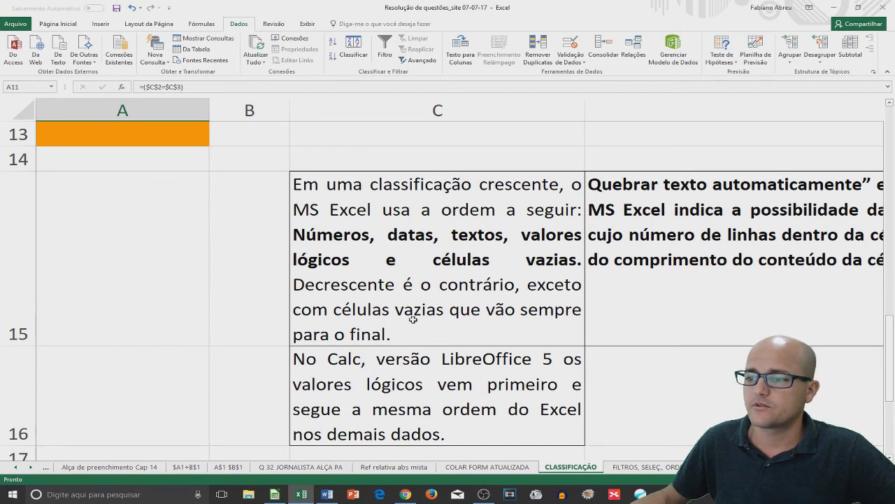
scroll(412, 319, down, 1)
scroll(420, 292, up, 1)
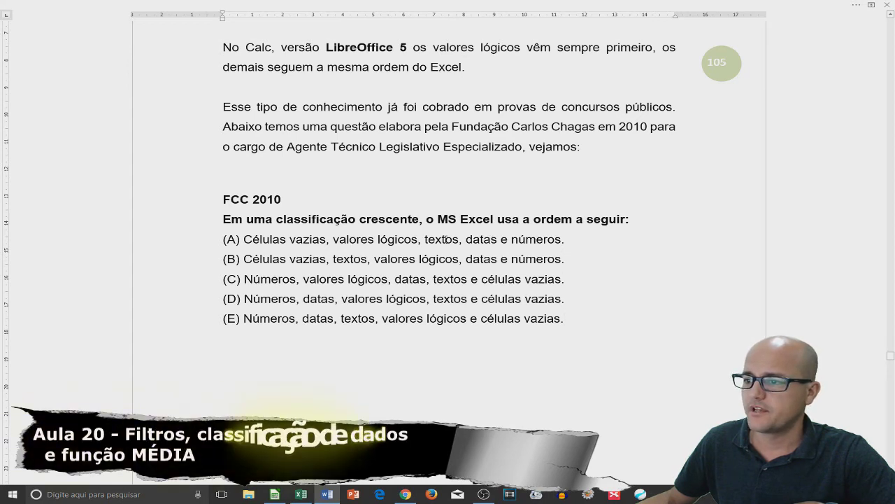
Highlight 'Células vazias' in option (B) and 'valores lógicos' in options (C) and (D)
scroll(328, 224, down, 1)
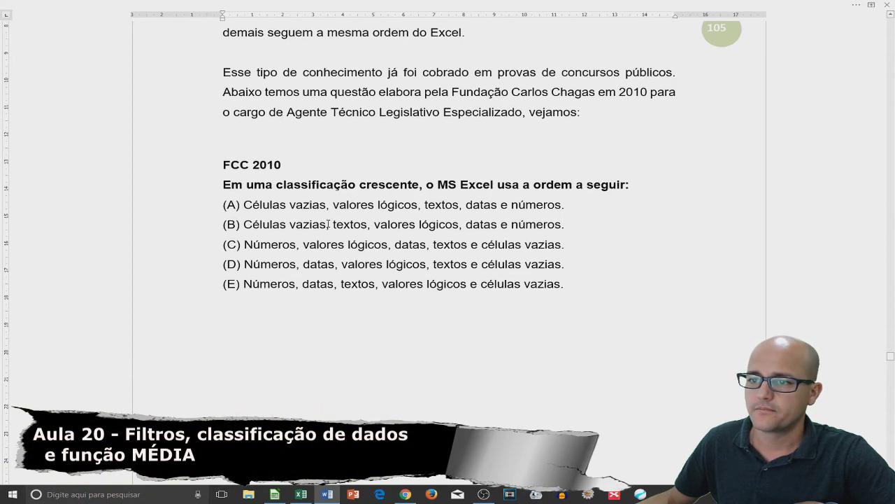
drag(244, 224, 326, 224)
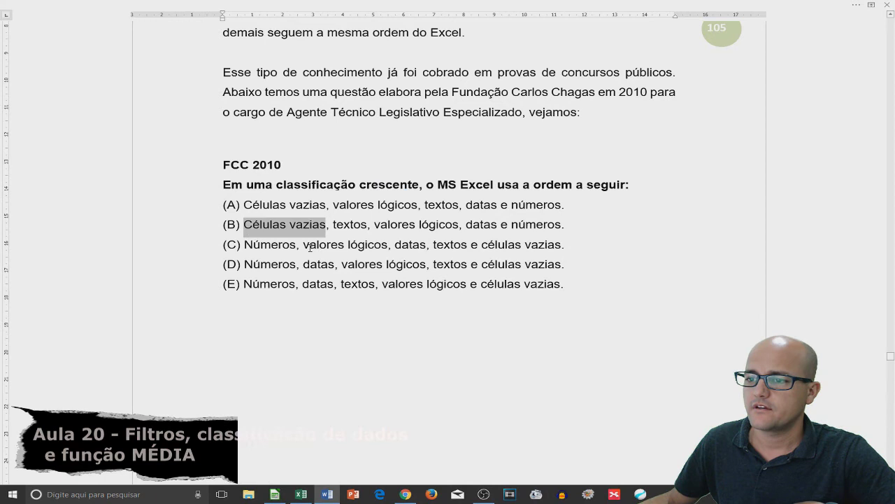
drag(298, 245, 387, 244)
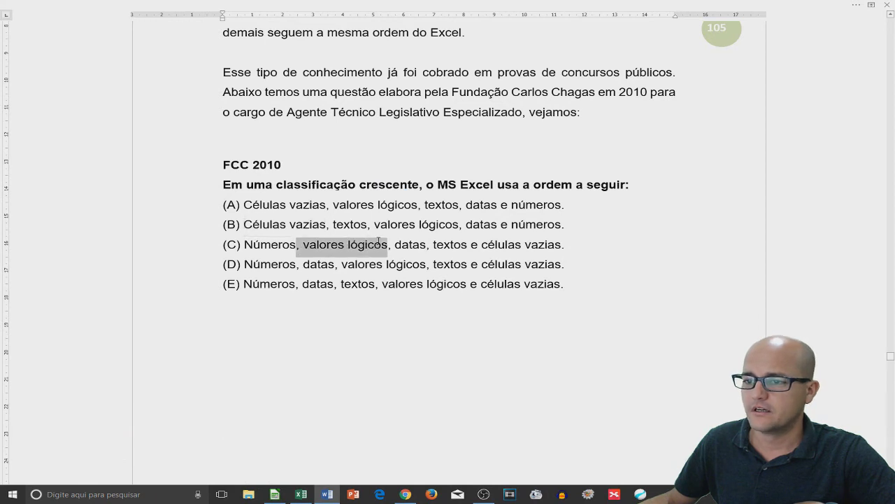
click(271, 265)
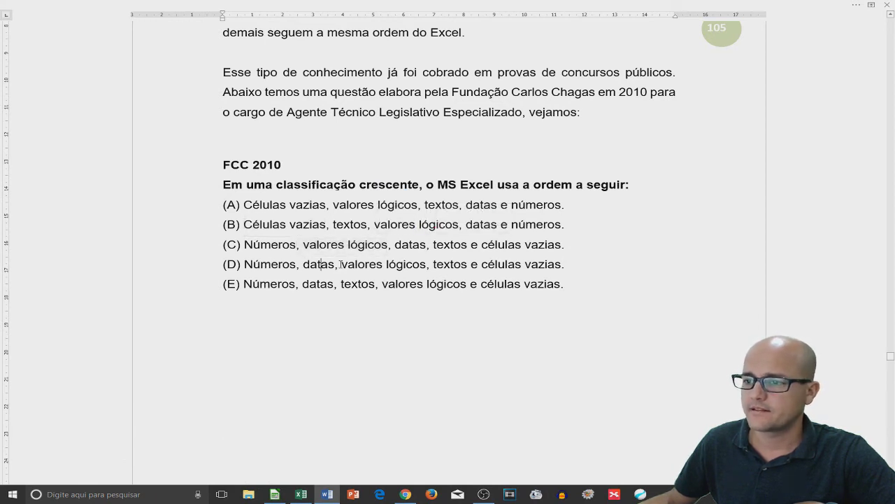
drag(363, 265, 414, 264)
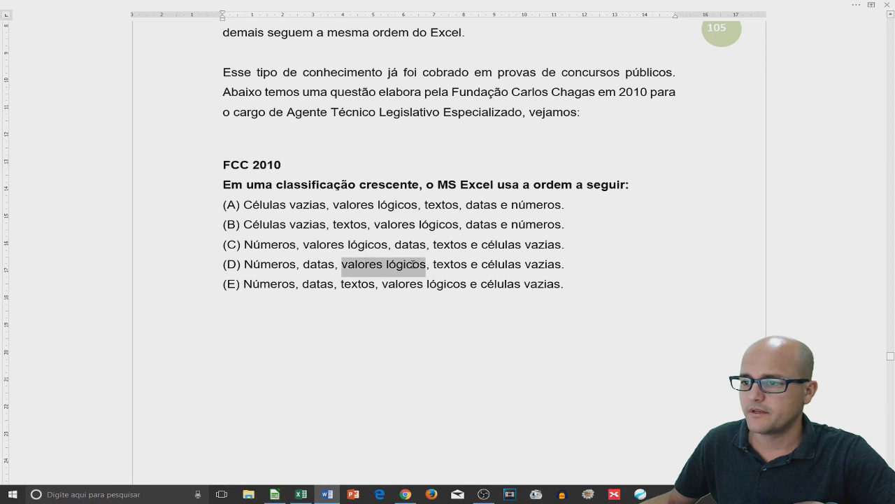
click(272, 284)
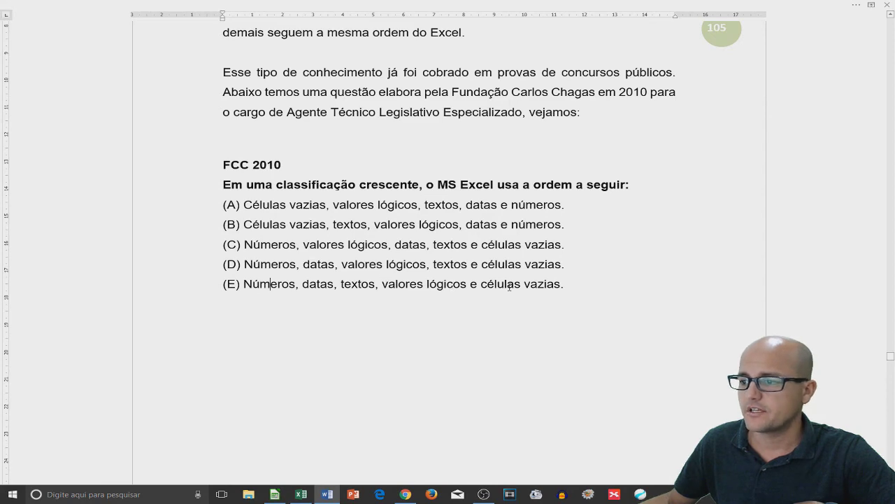
Make answer line (E) bold with Ctrl+N, then return to the Excel grades table
drag(542, 285, 182, 284)
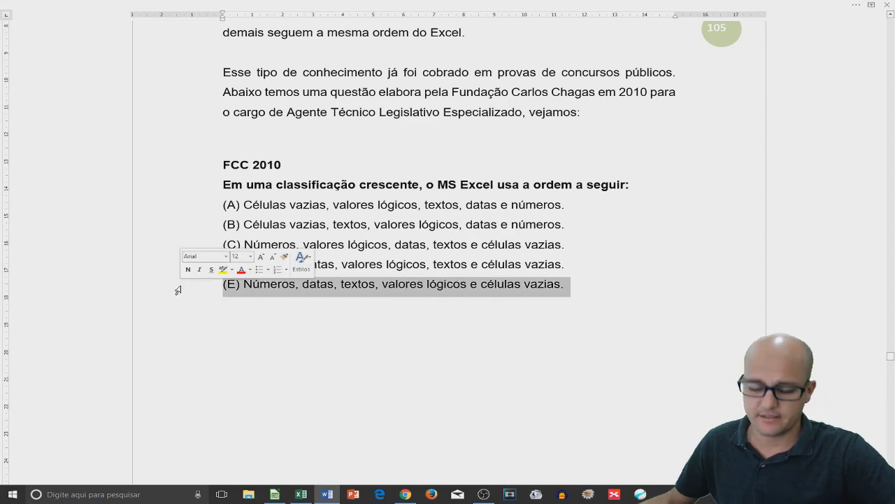
key(ctrl+n)
key(alt+Tab)
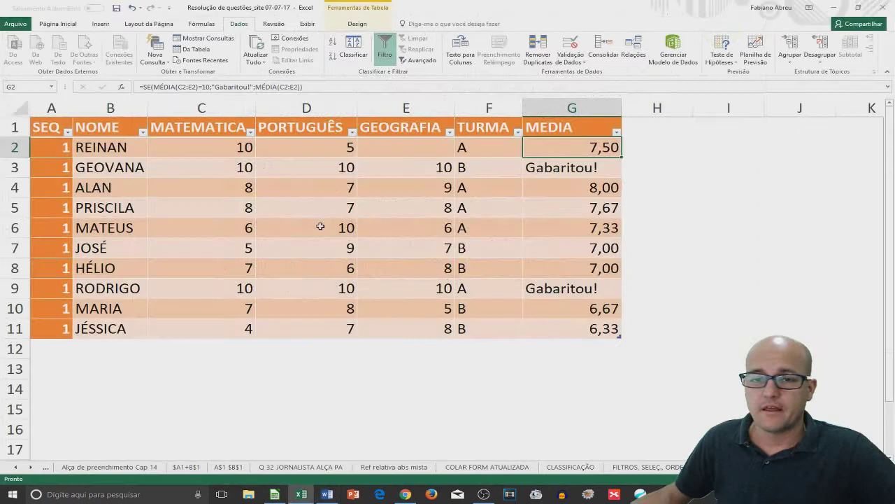
double_click(545, 148)
key(Return)
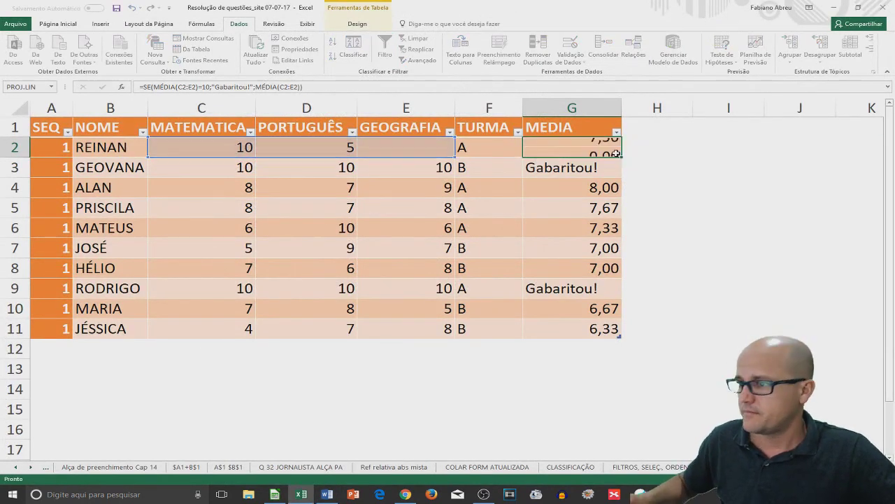